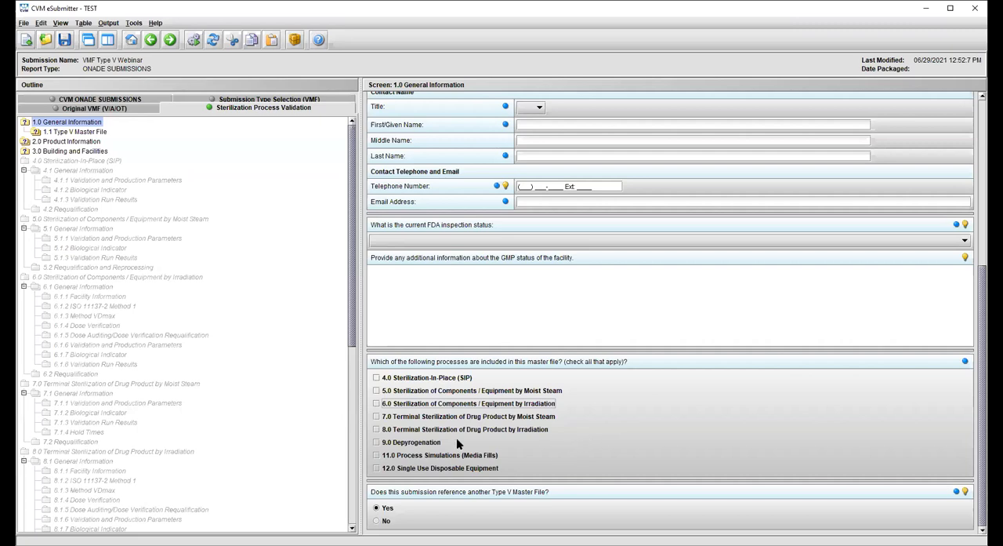
- Include process 6.0 Sterilization of Components / Equipment by Irradiation in the master file and add a load item under 6.1 General Information
click(386, 403)
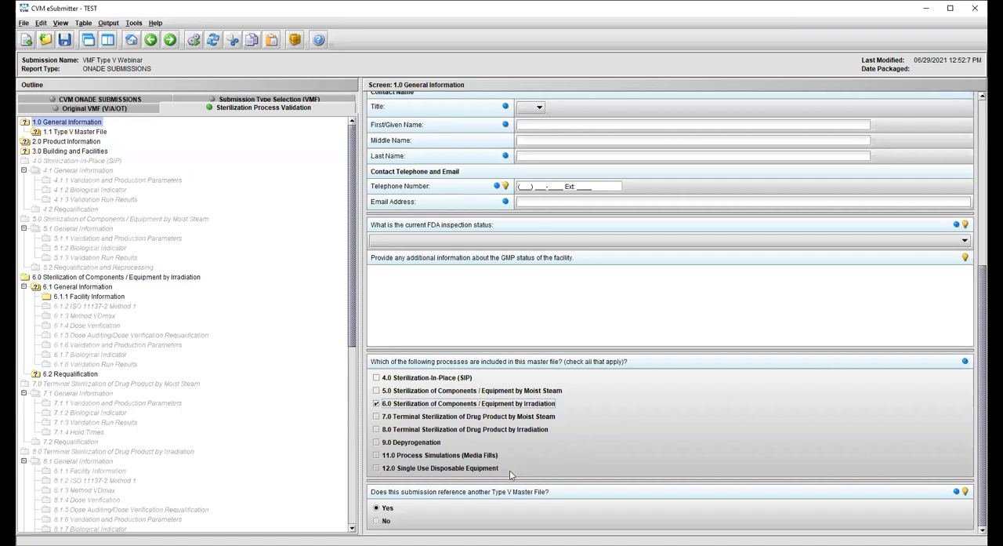
click(70, 289)
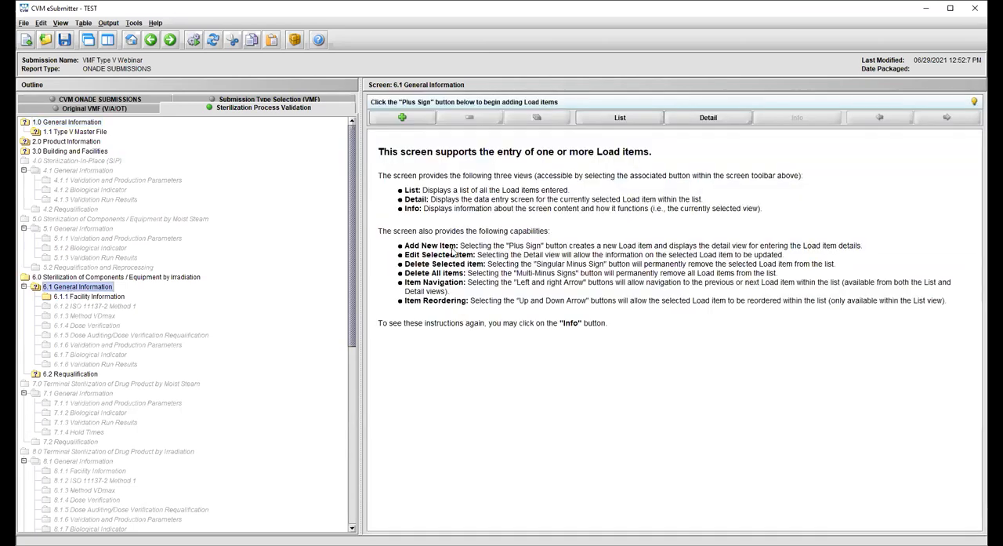
click(402, 117)
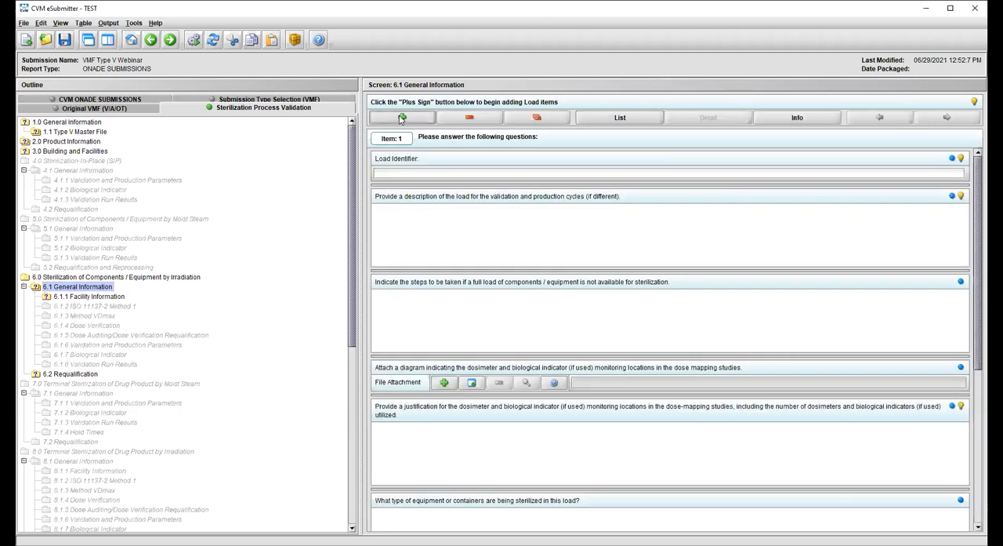
- Set the new irradiation load's identifier to "Filling equipment load 1"
click(414, 170)
text(Filling equipment )
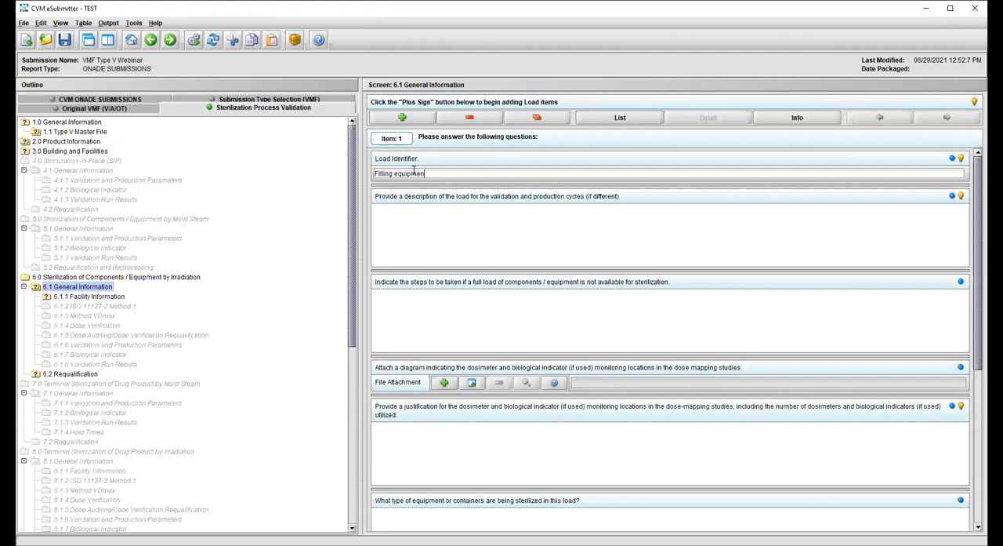
text(load 1)
- Read the hint on describing the load for the validation and production cycles
click(440, 232)
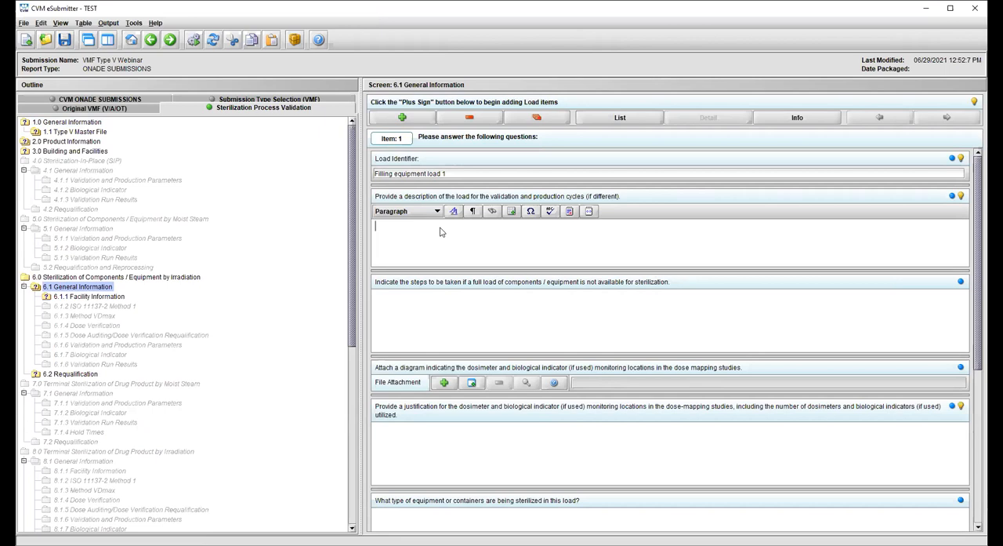
click(961, 197)
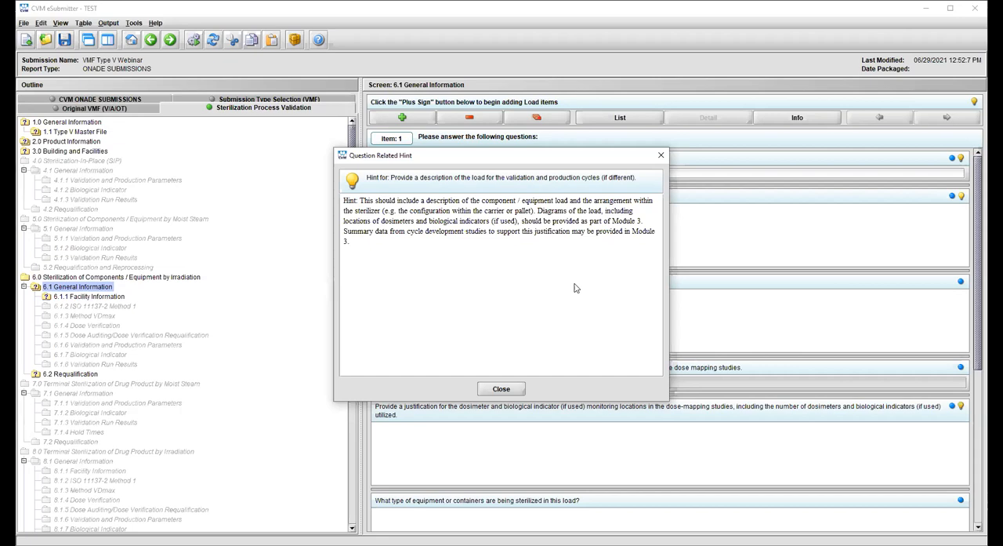
click(510, 390)
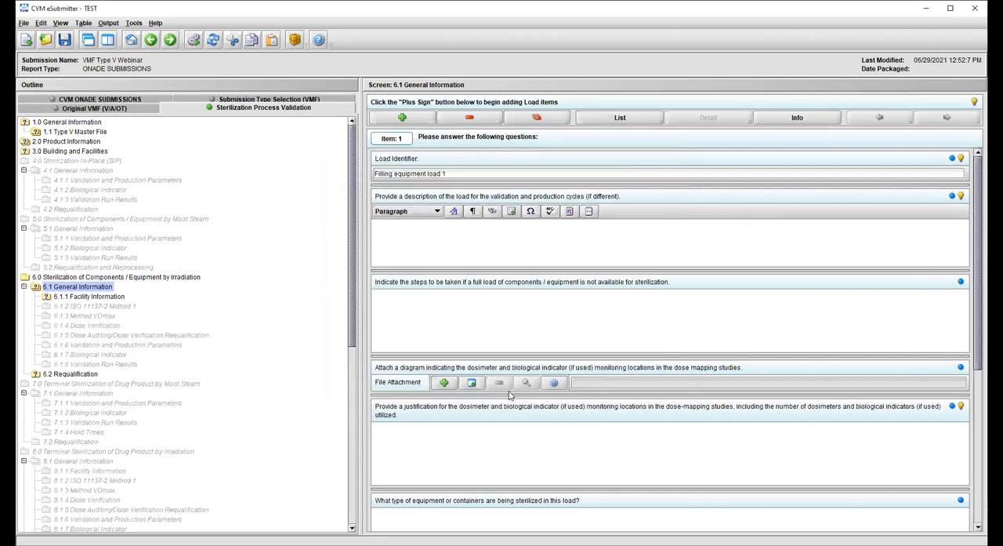
click(451, 331)
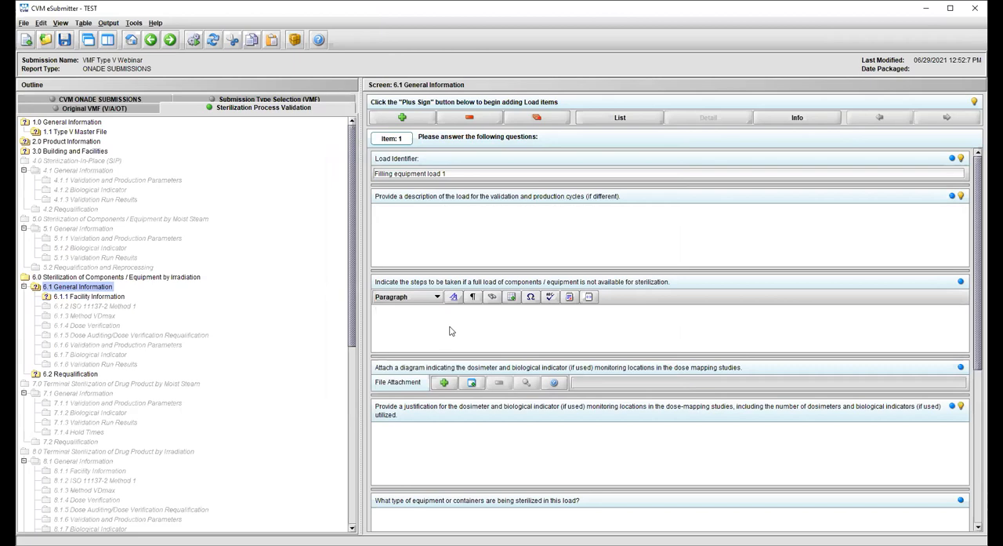
- Examine the file chooser and the submission file list available for attaching the monitoring-location diagram, without attaching anything
click(620, 382)
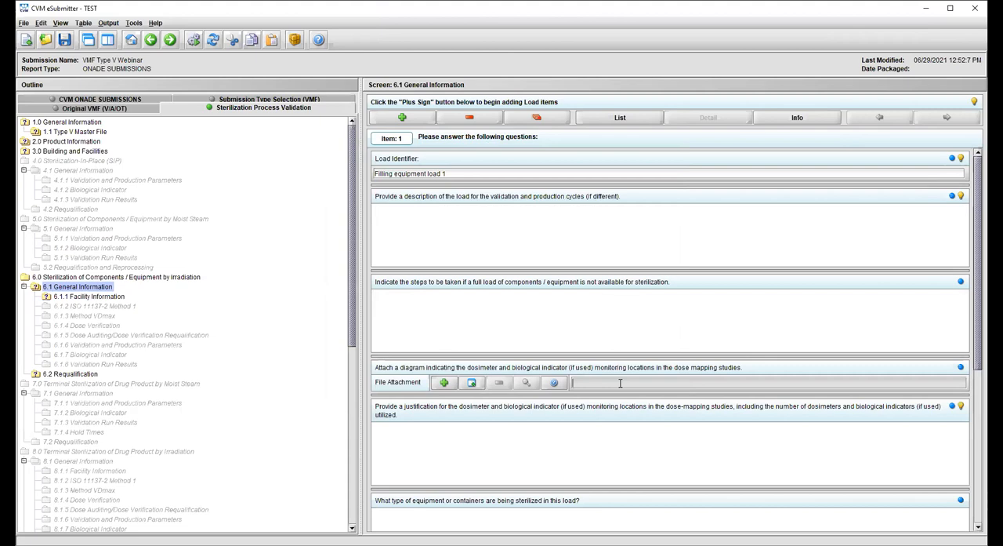
click(443, 383)
click(437, 207)
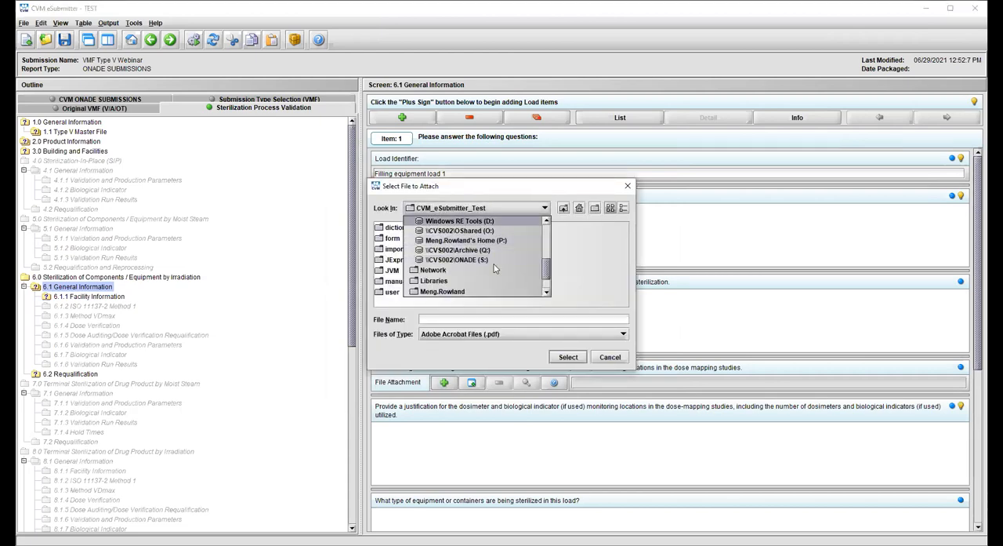
click(606, 297)
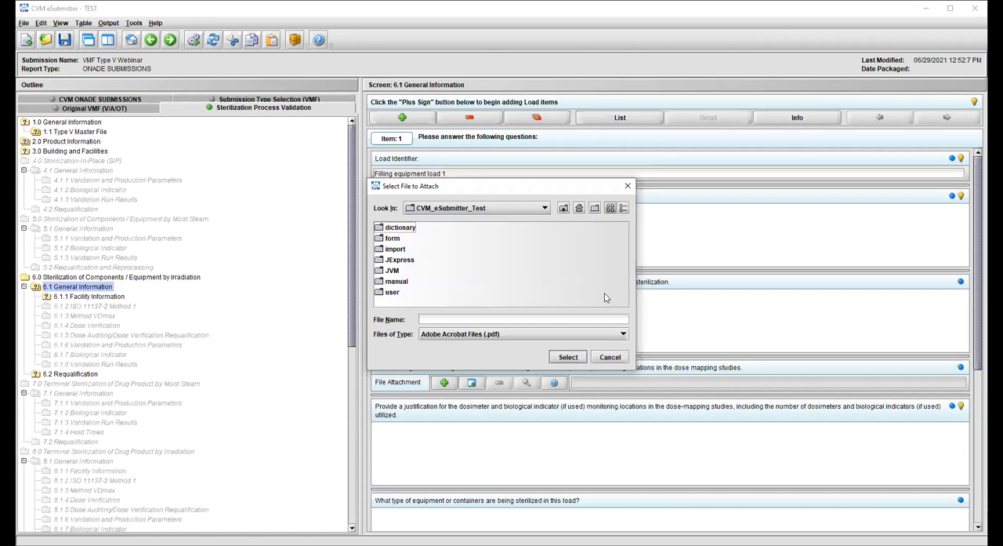
click(606, 359)
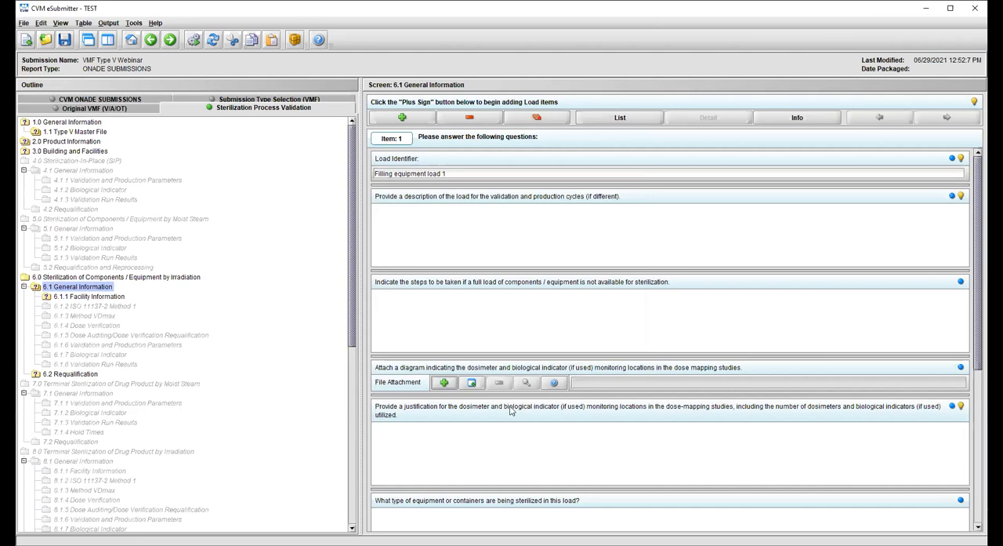
click(472, 384)
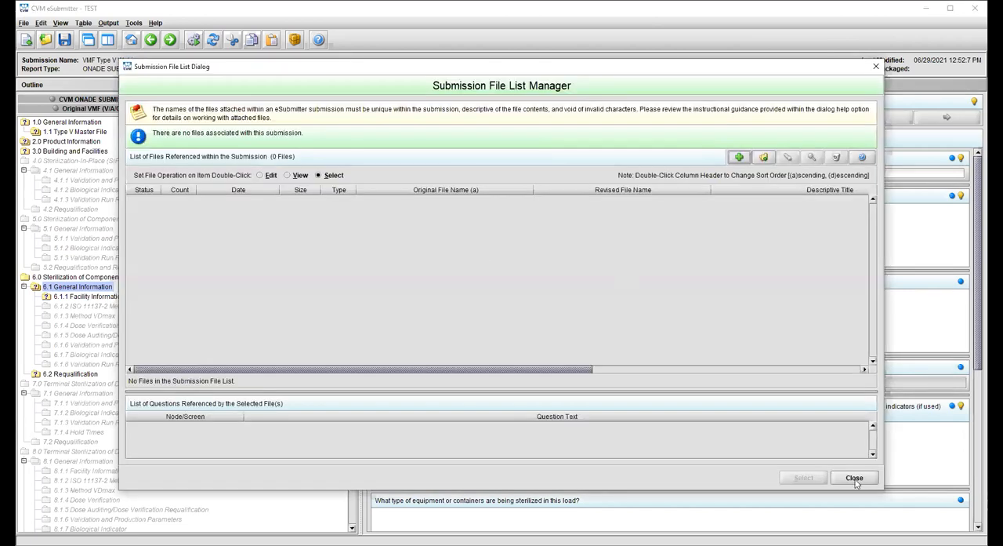
click(855, 478)
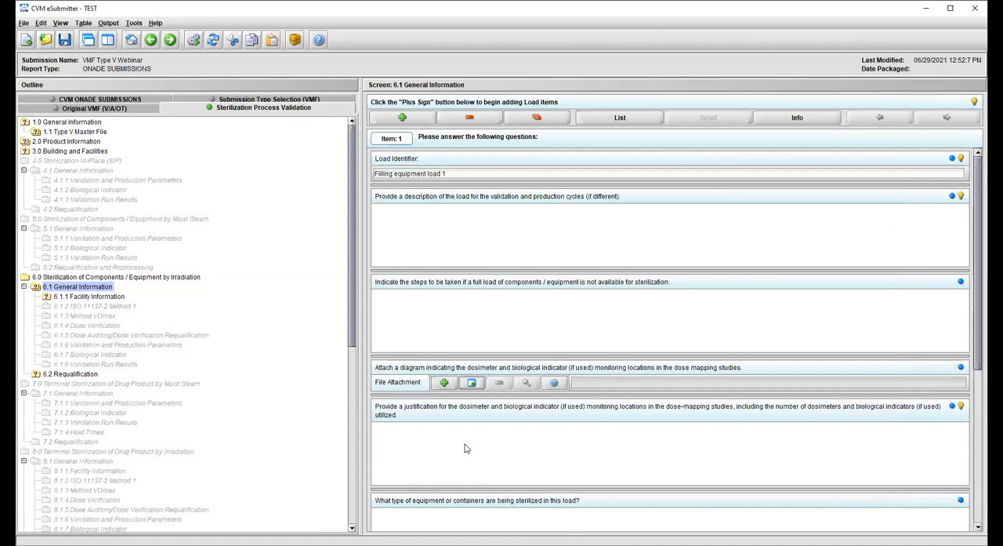
- Read the hint on justifying the dosimeter and biological indicator monitoring locations
click(465, 447)
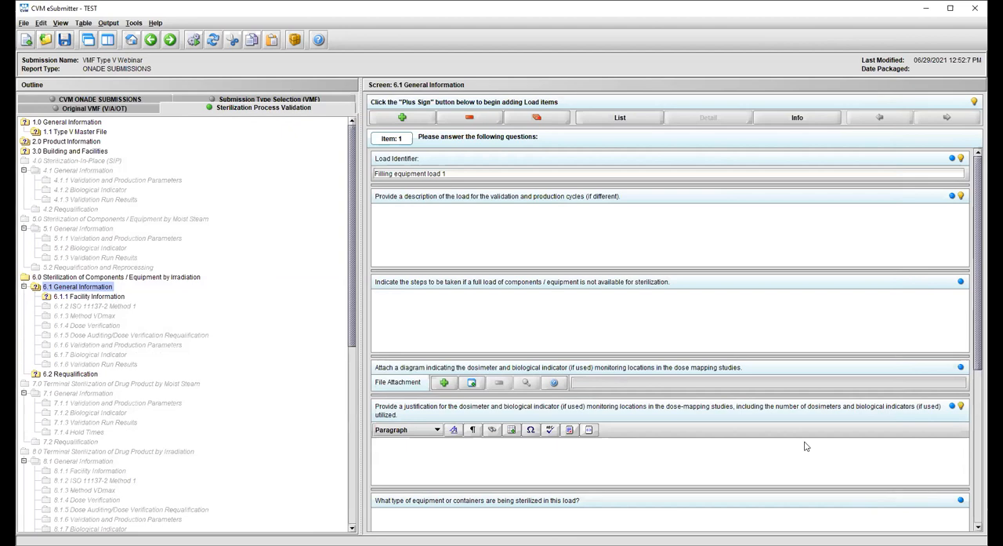
click(962, 405)
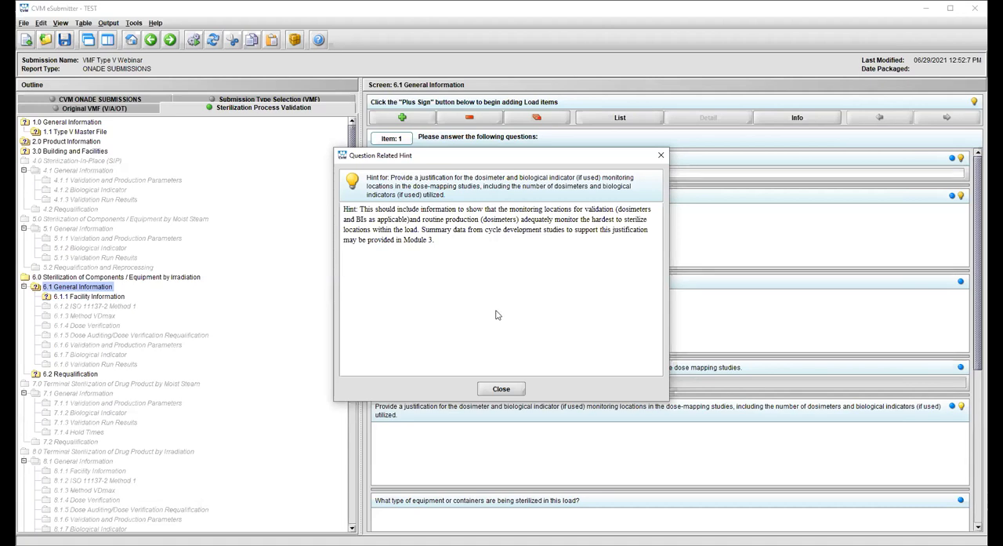
click(501, 389)
- Set the load's sterilization type to Gamma Irradiation and identify VMF; 001234 as the irradiation facility's associated Type V master file
scroll(547, 358, down, 5)
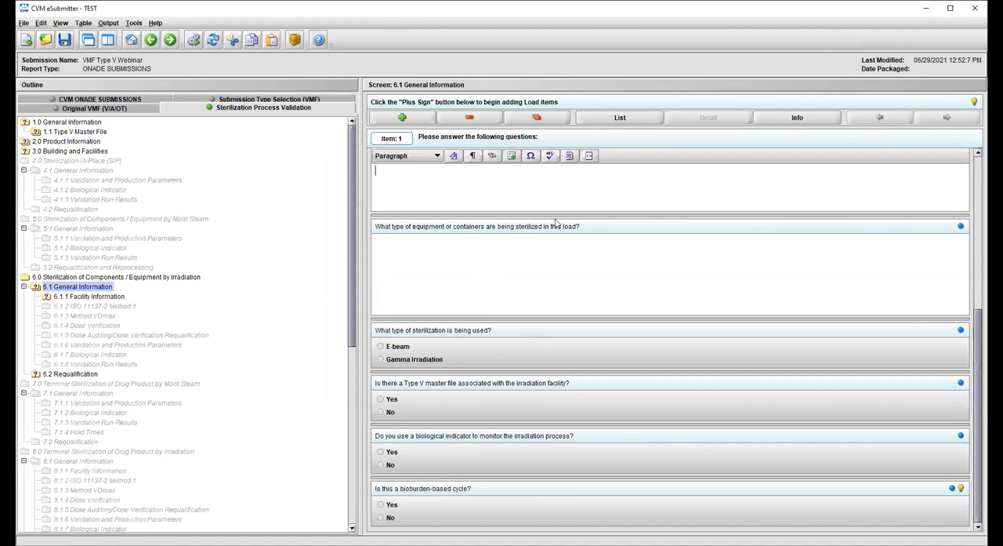
click(555, 266)
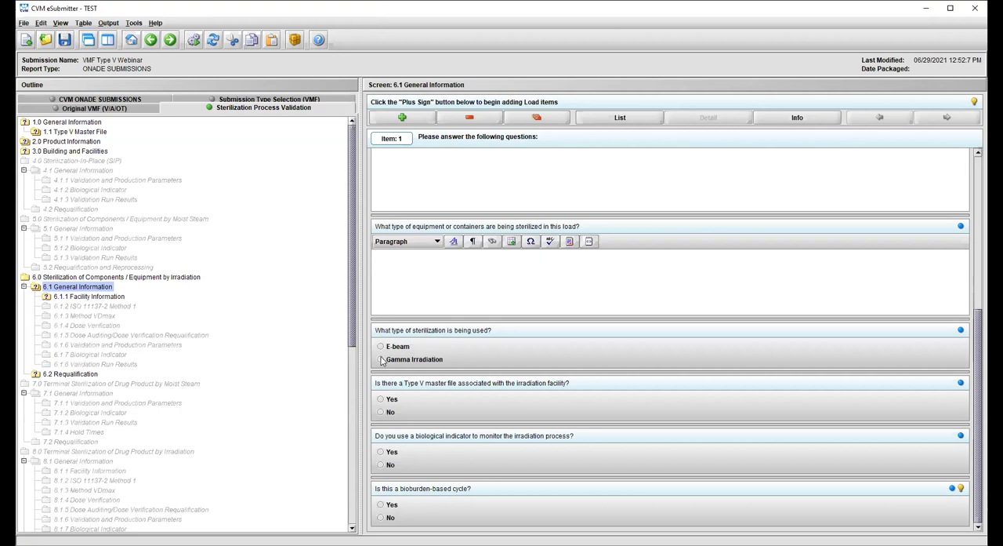
click(381, 359)
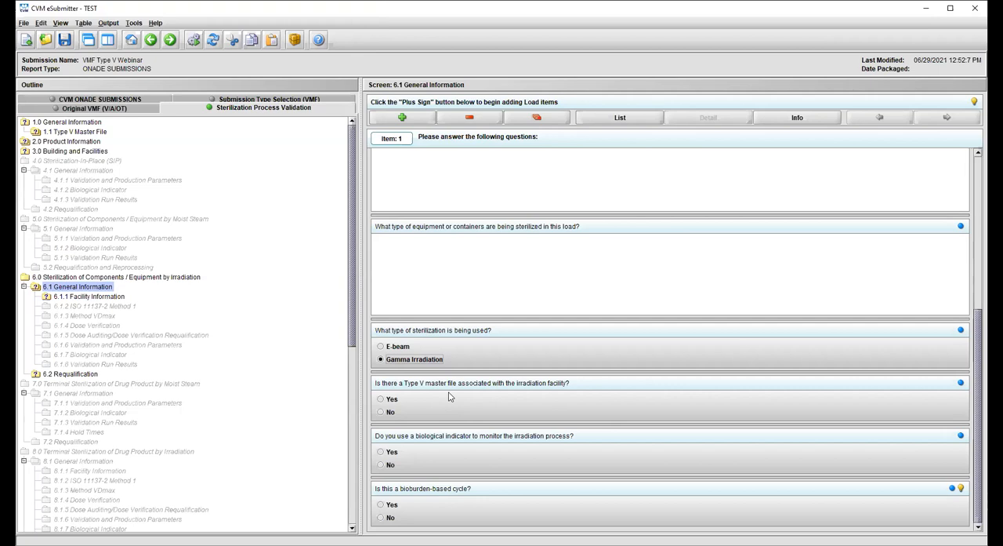
click(382, 399)
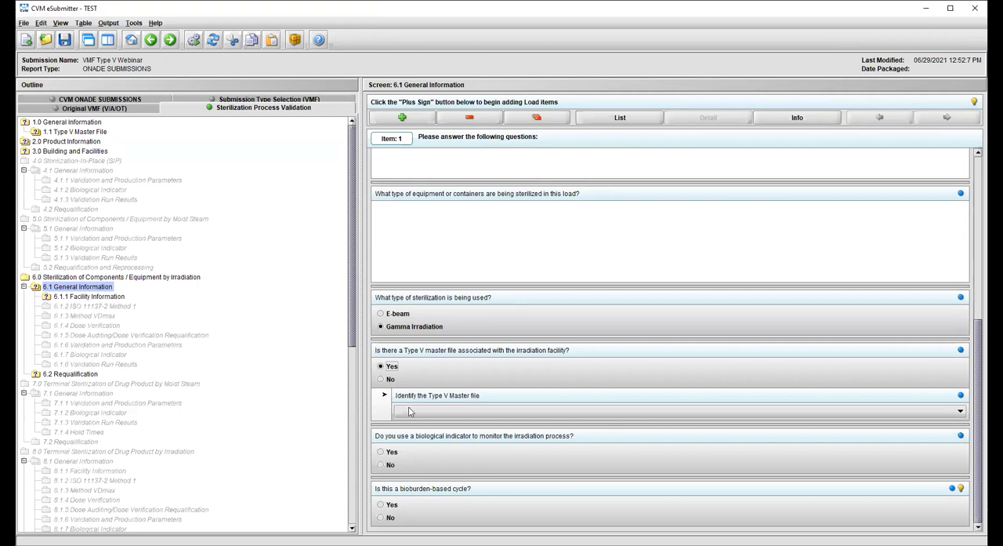
click(409, 411)
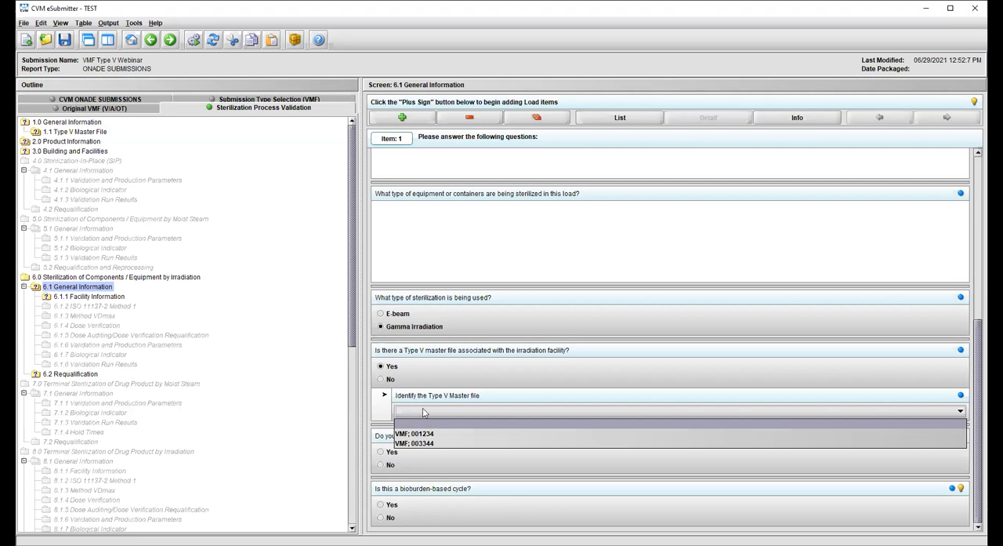
click(434, 434)
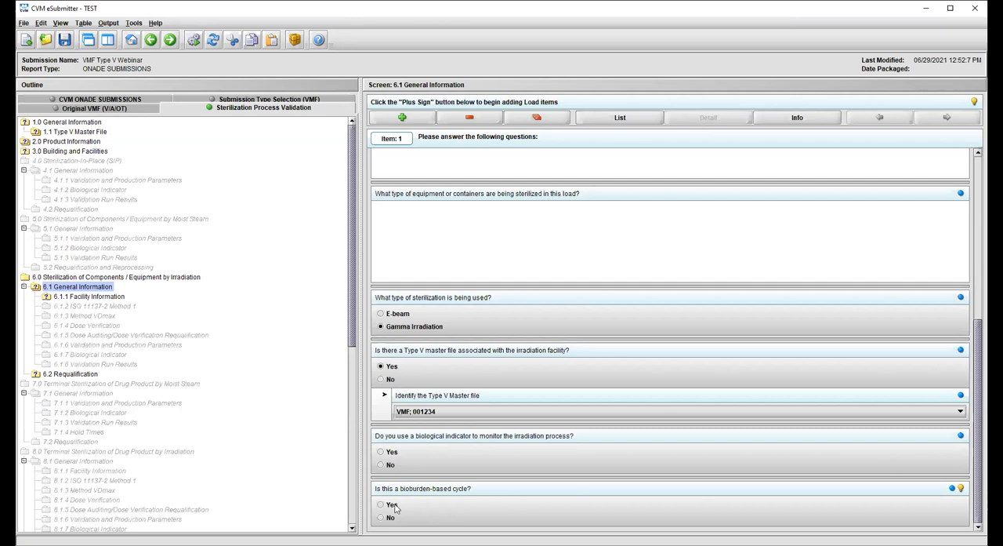
- Answer Yes to using a biological indicator, check the bioburden question's hint, and answer No to a bioburden-based cycle
click(380, 452)
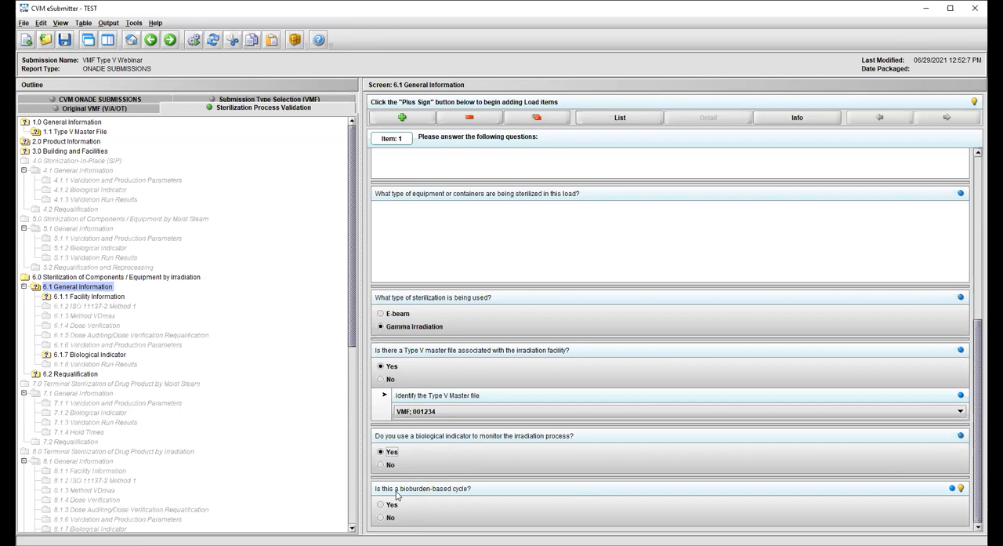
click(960, 489)
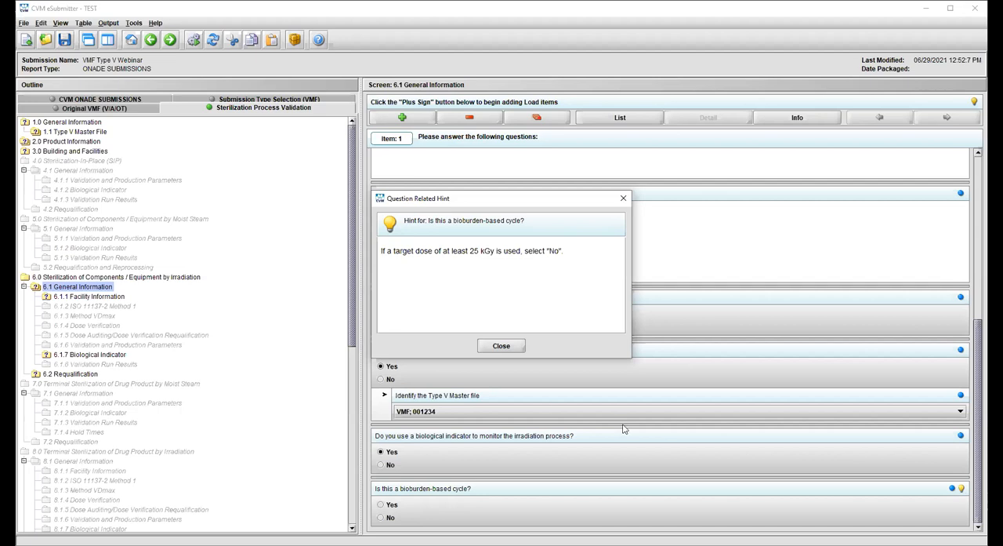
click(502, 347)
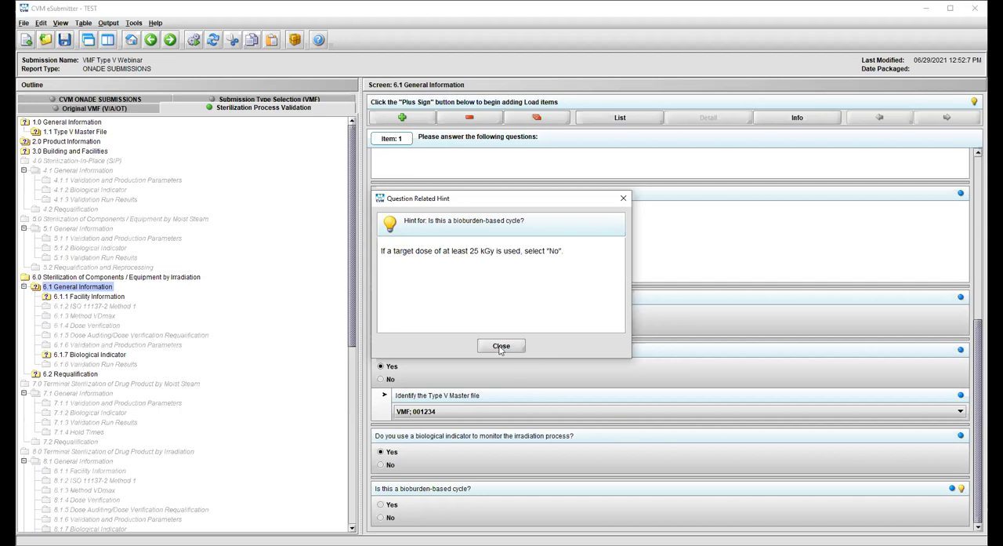
click(379, 518)
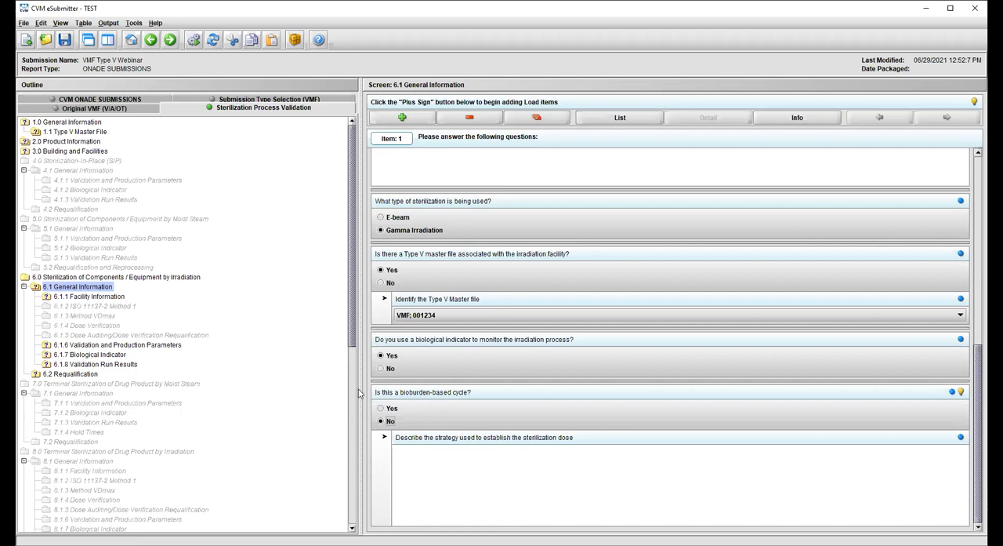
- Name the irradiation facility "Facility X" in 6.1.1 Facility Information
click(67, 300)
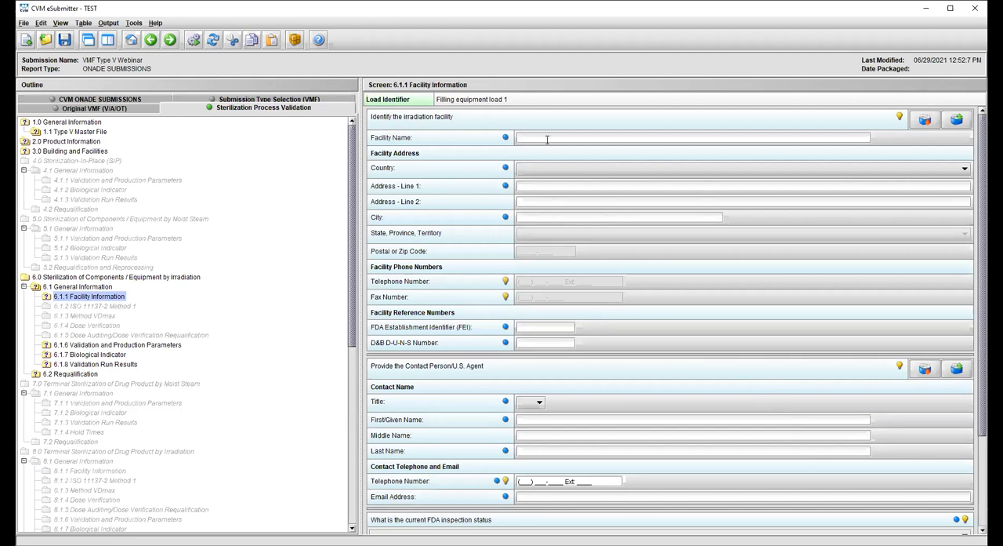
text(Facility X)
- Cancel copying the facility details to the Establishment Book and retrieve a saved establishment entry for the irradiation facility instead
click(957, 119)
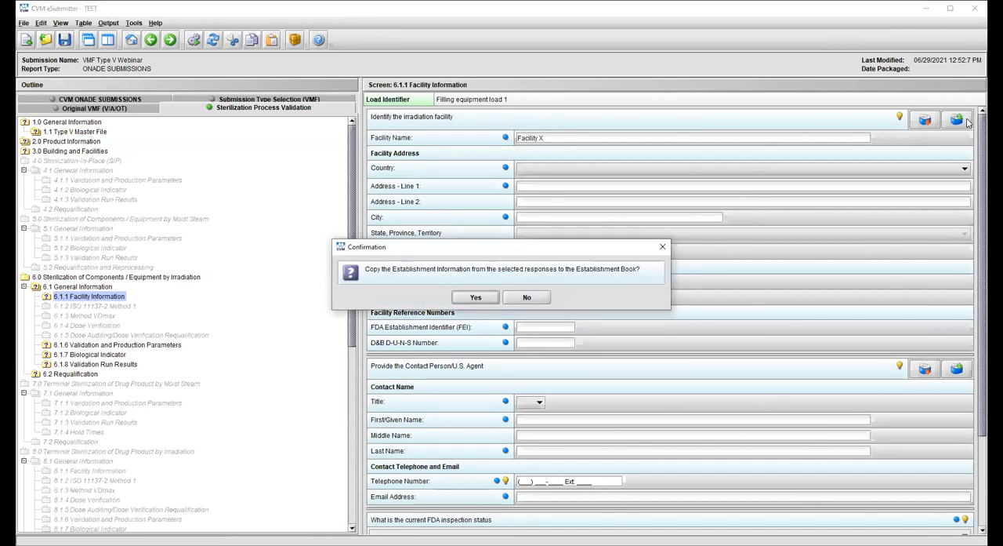
click(663, 247)
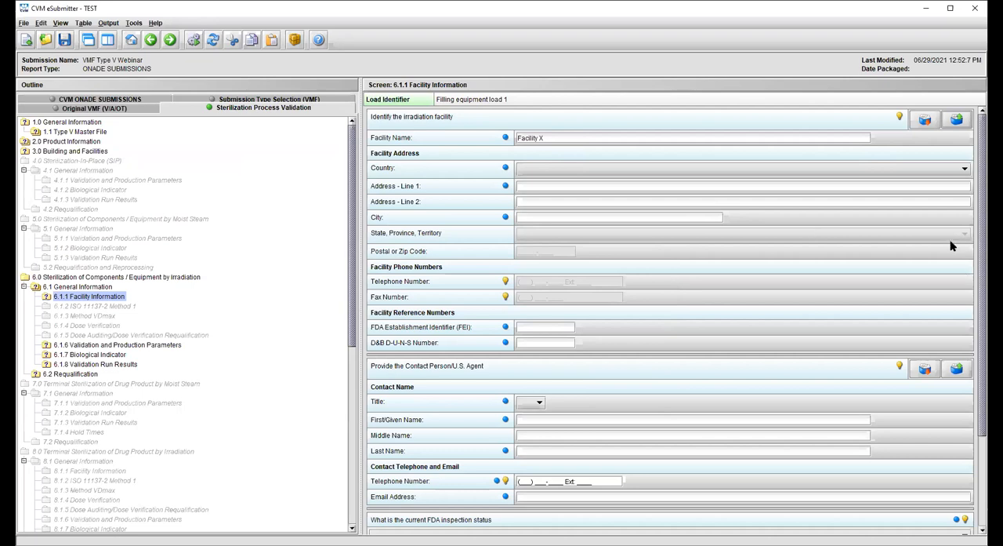
click(913, 119)
click(338, 229)
double_click(349, 230)
click(472, 302)
- In 6.1.7 Biological Indicator, set the type to Spore Suspension and the source to Commercial, and read the related hint
click(140, 350)
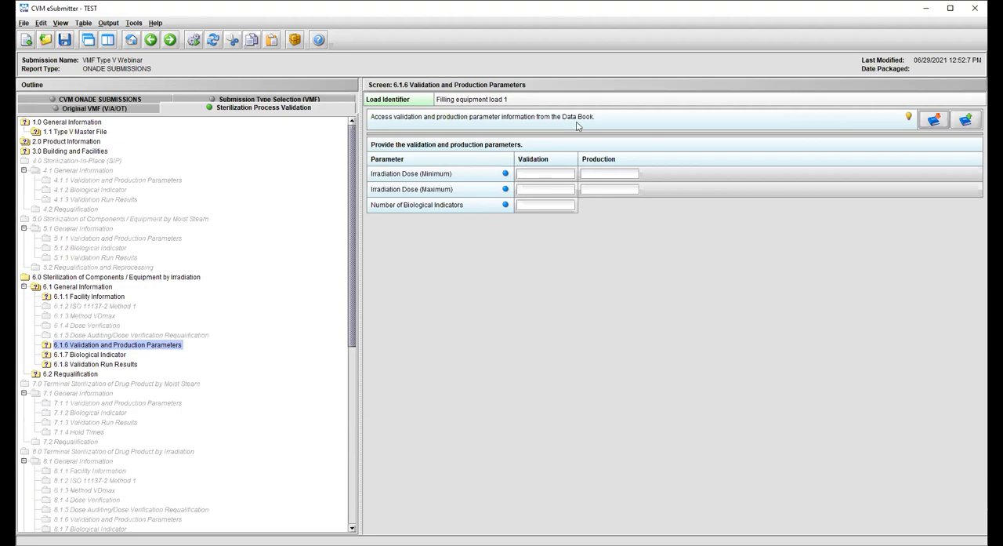
click(76, 357)
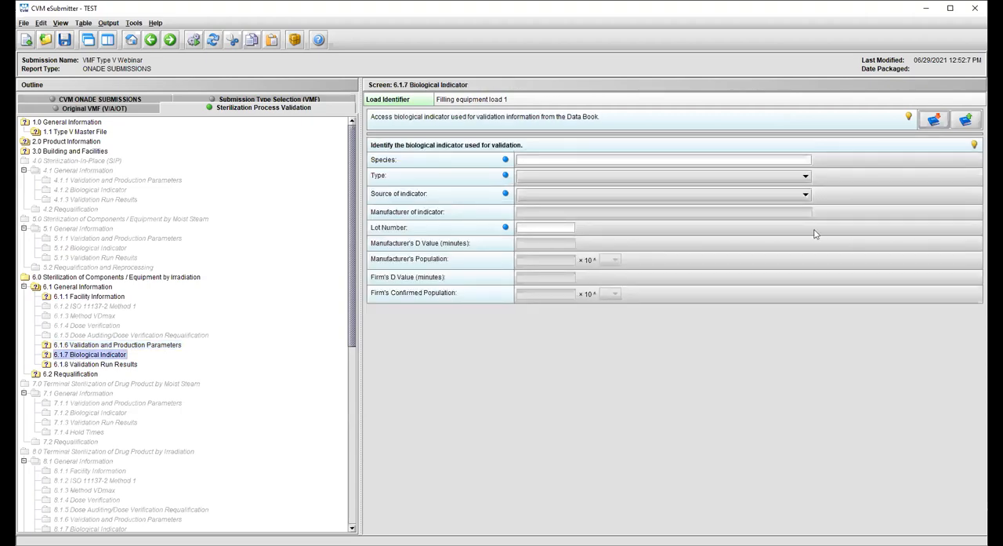
click(536, 177)
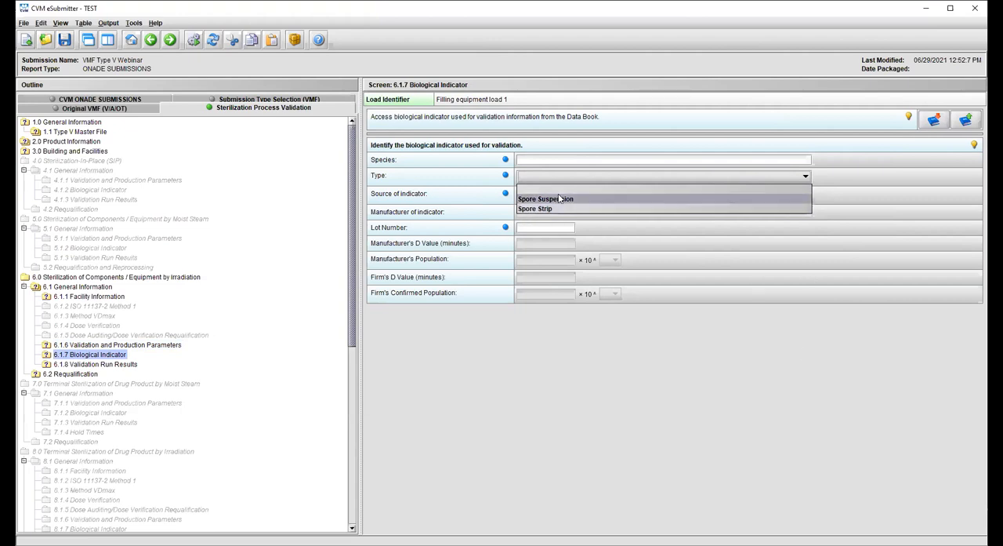
click(559, 198)
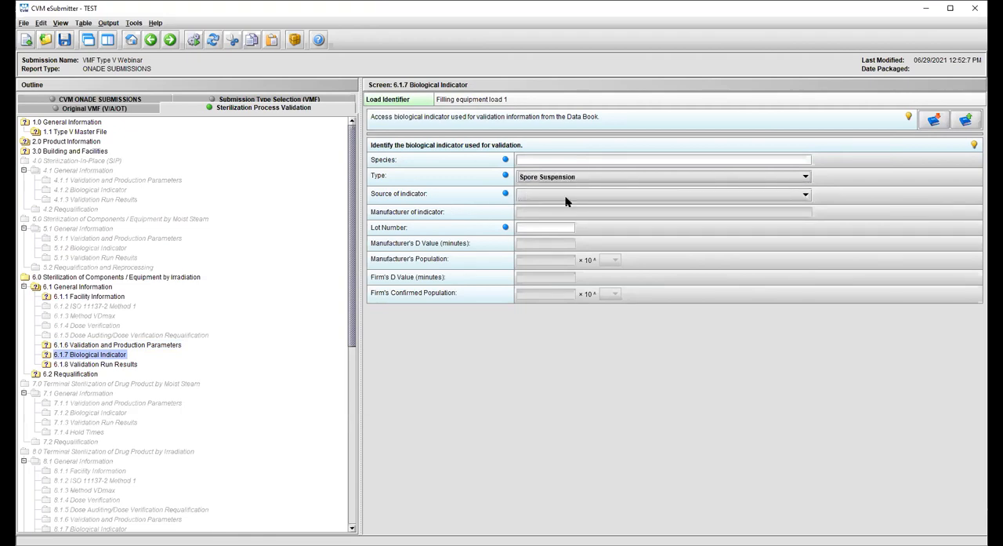
click(584, 195)
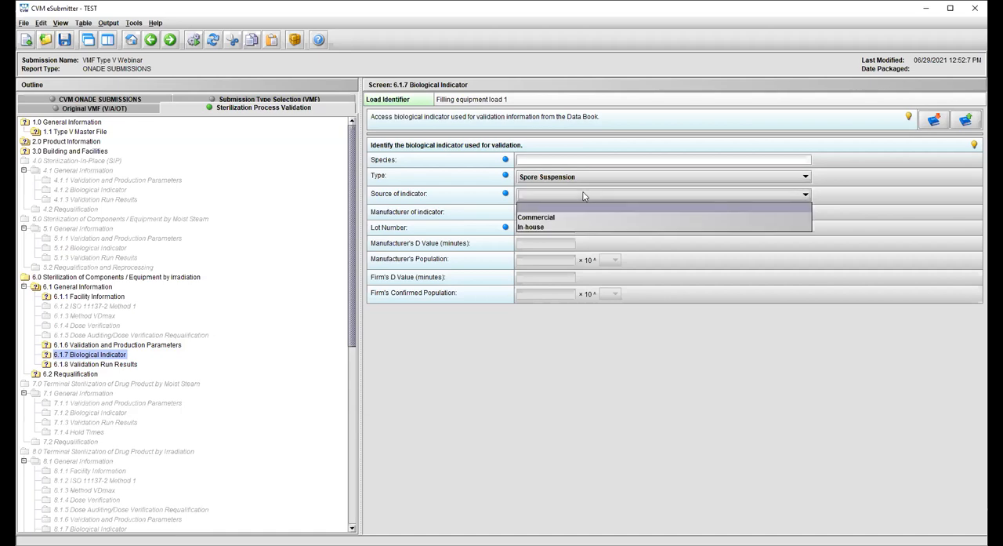
click(551, 216)
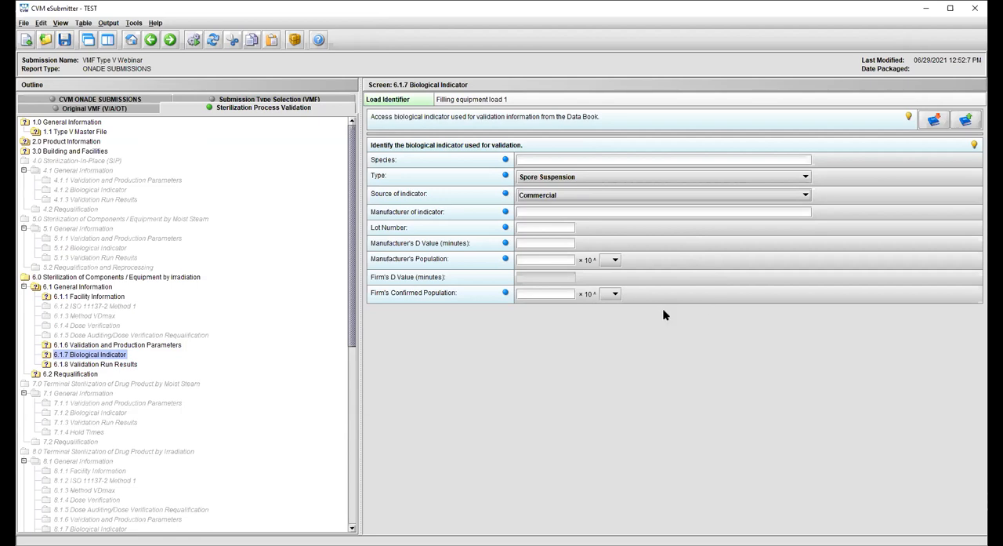
click(974, 146)
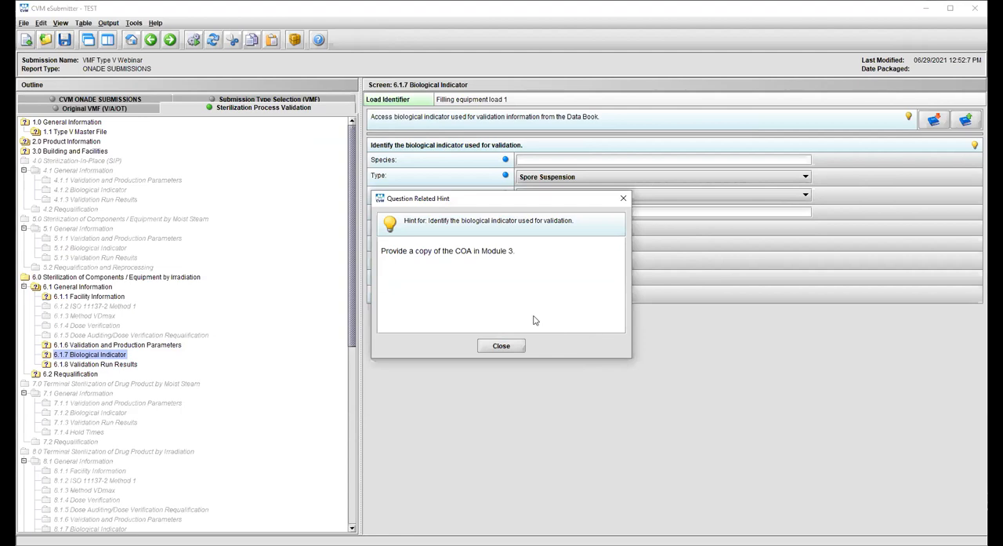
click(517, 348)
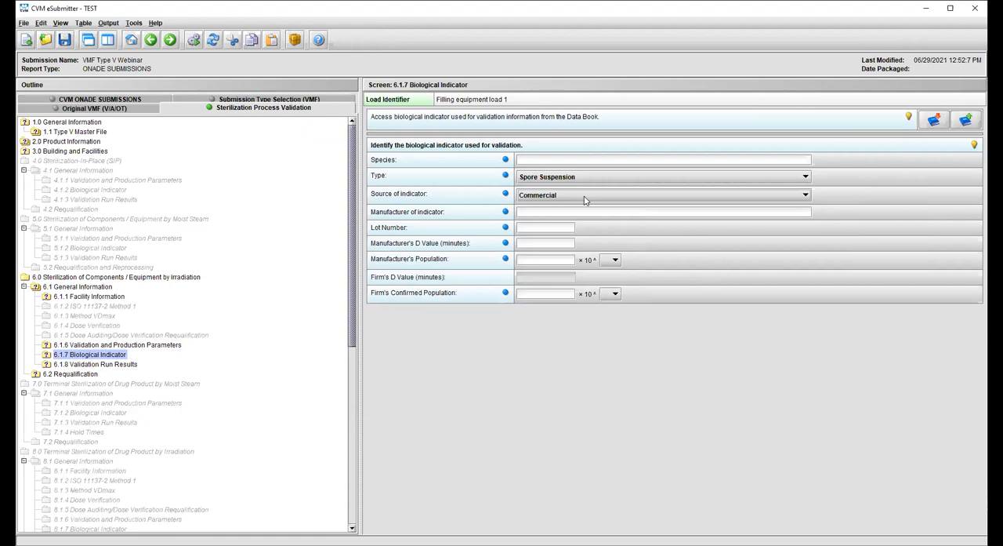
- Change the source of the biological indicator to In-house
click(584, 200)
click(542, 226)
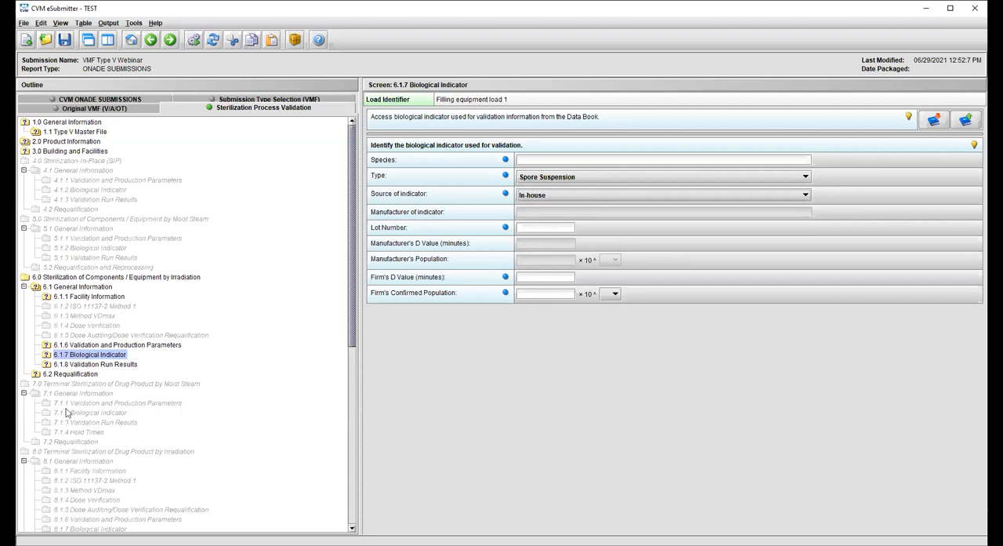
- Open 6.1.8 Validation Run Results, view the entry form for a new run result, and dismiss it without adding one
click(77, 364)
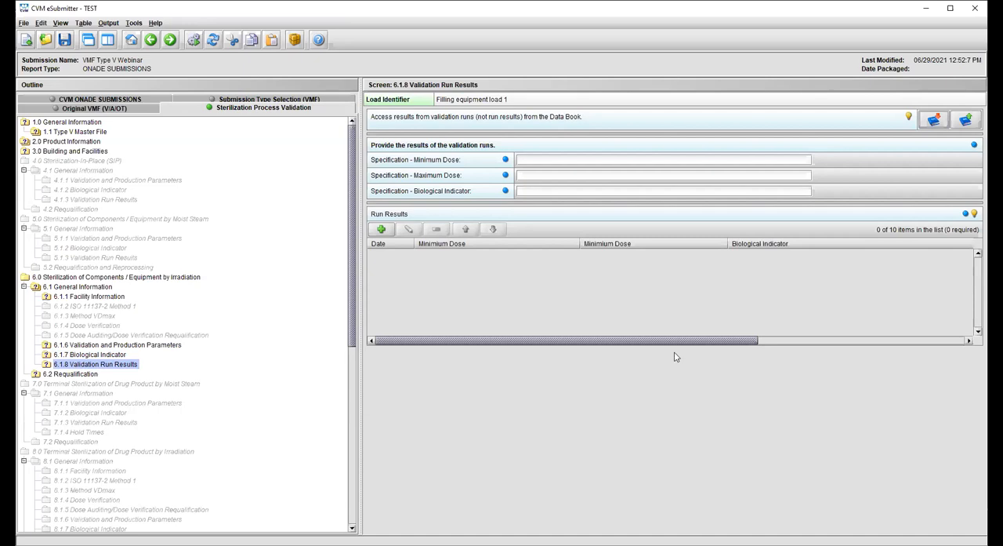
click(382, 229)
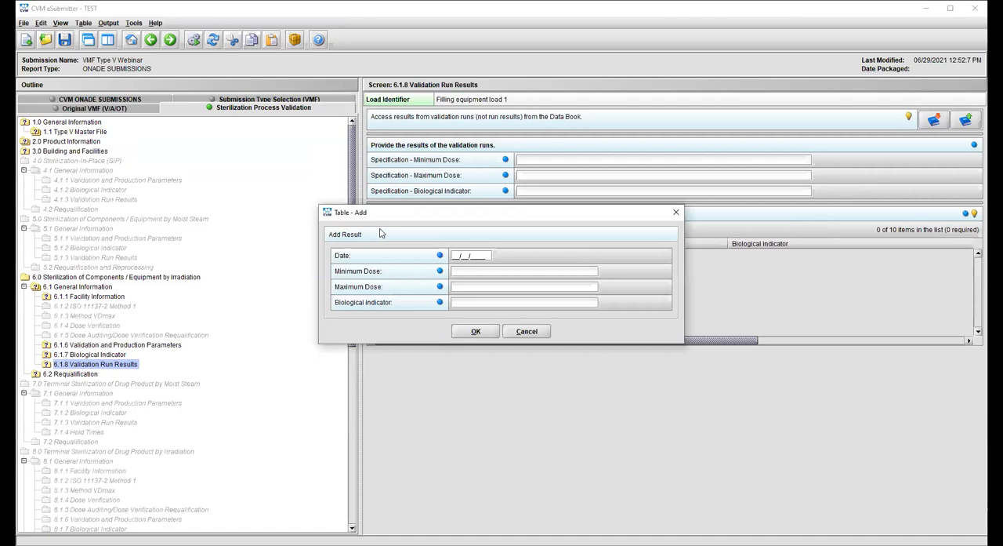
click(519, 332)
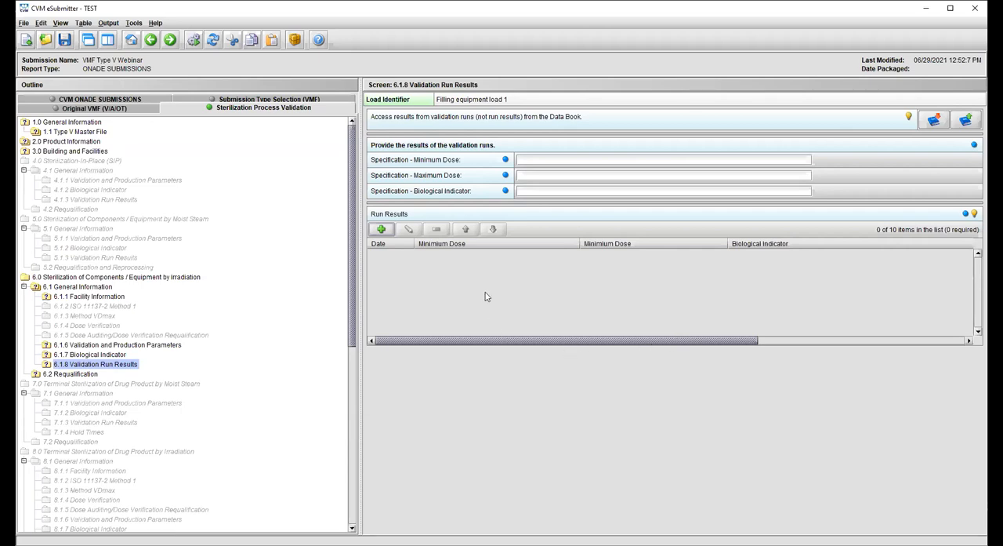
- Add a second load in 6.1 General Information with the load identifier "Bioburden stopper load"
click(84, 287)
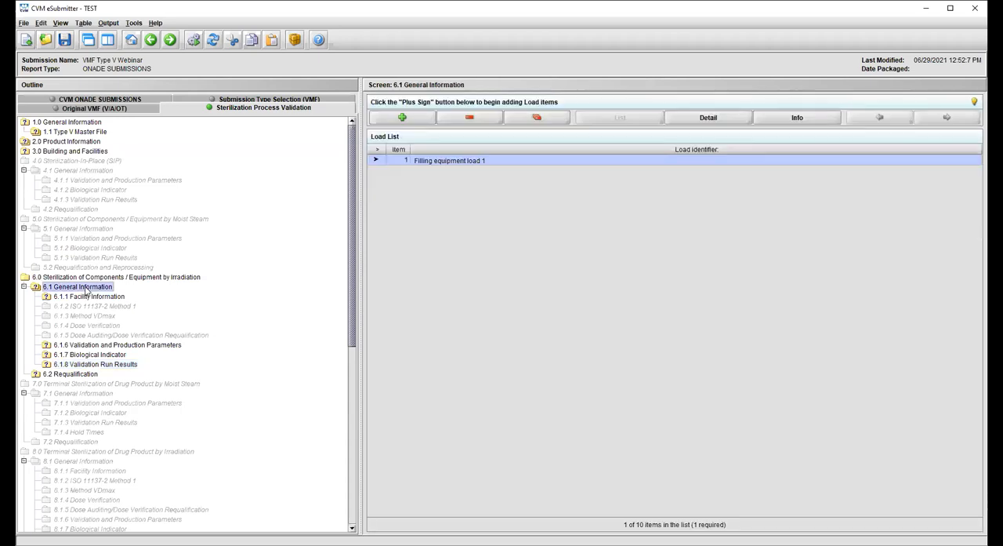
click(402, 116)
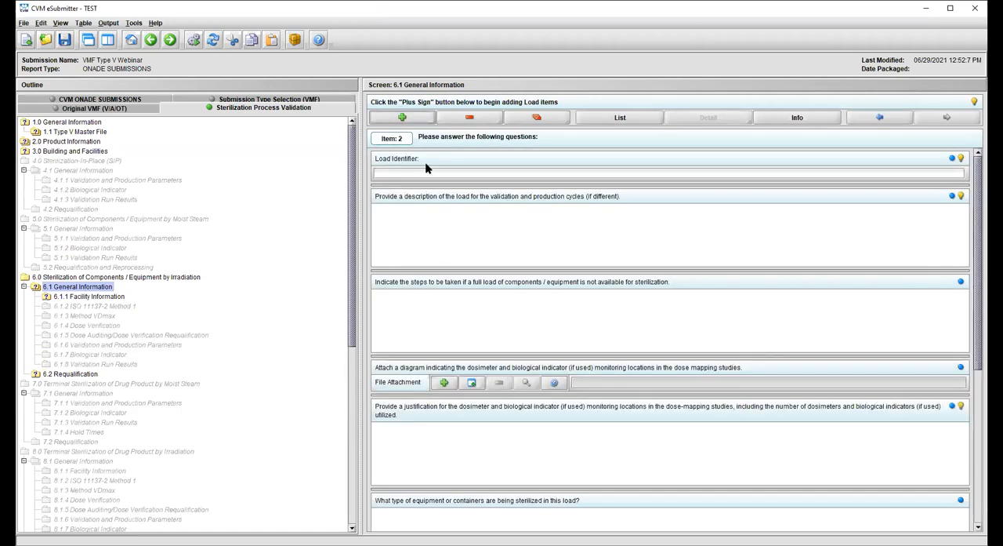
click(476, 171)
text(Bioburden s)
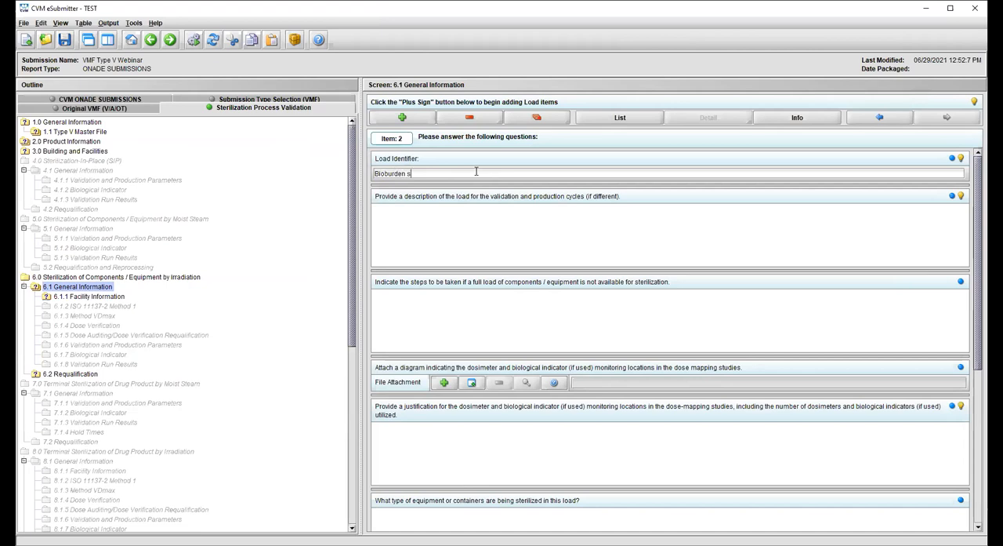
text(topper load)
click(669, 231)
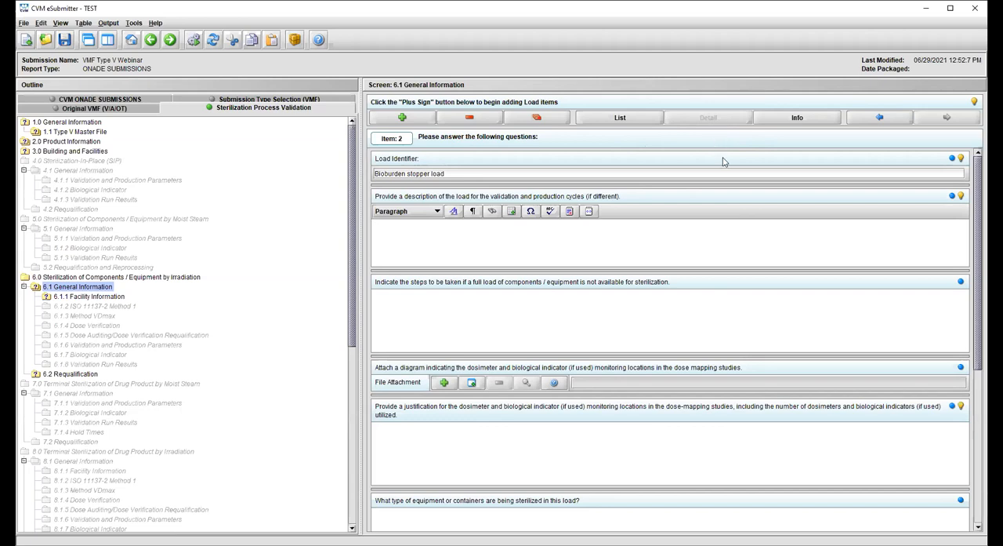
- Check how to move between load items, view the load list, and reopen the details of the Bioburden stopper load
click(885, 117)
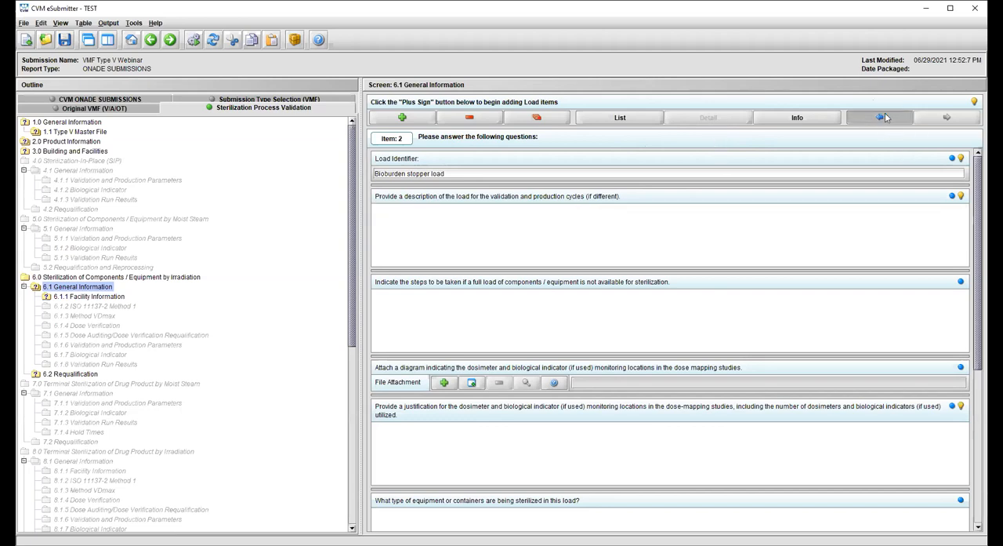
click(948, 118)
click(629, 116)
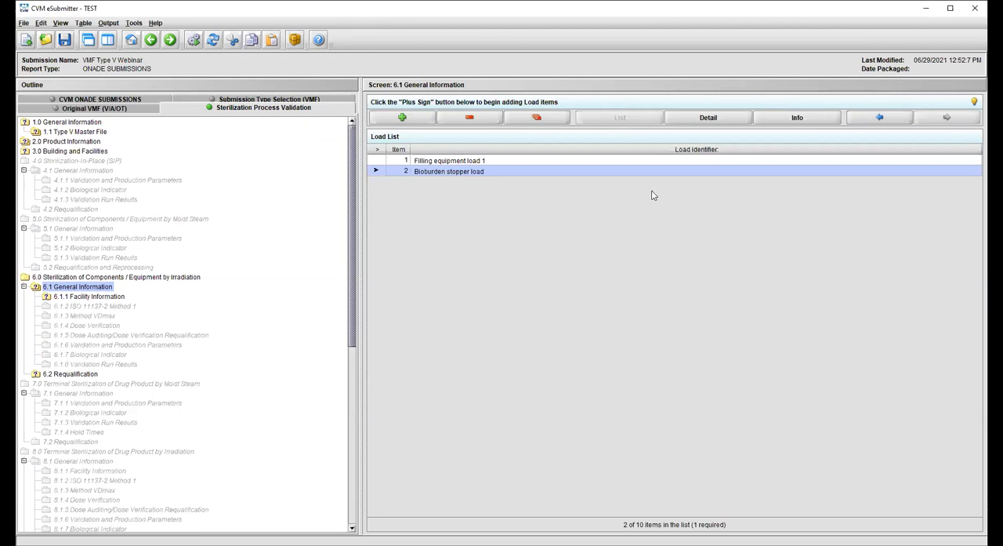
click(732, 119)
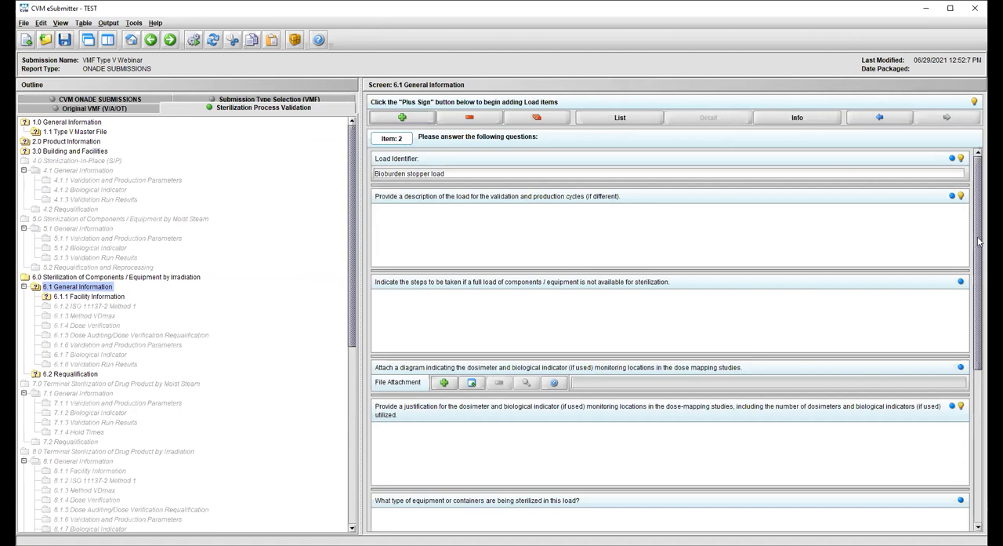
- Set the stopper load's sterilization type to E-beam and answer No to an associated Type V master file and to biological indicator use
scroll(978, 243, down, 5)
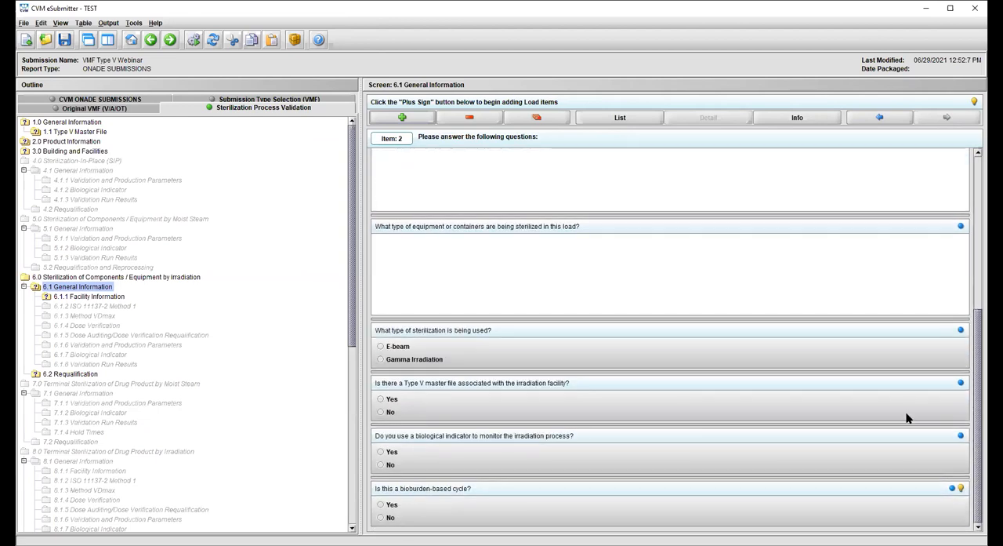
click(381, 347)
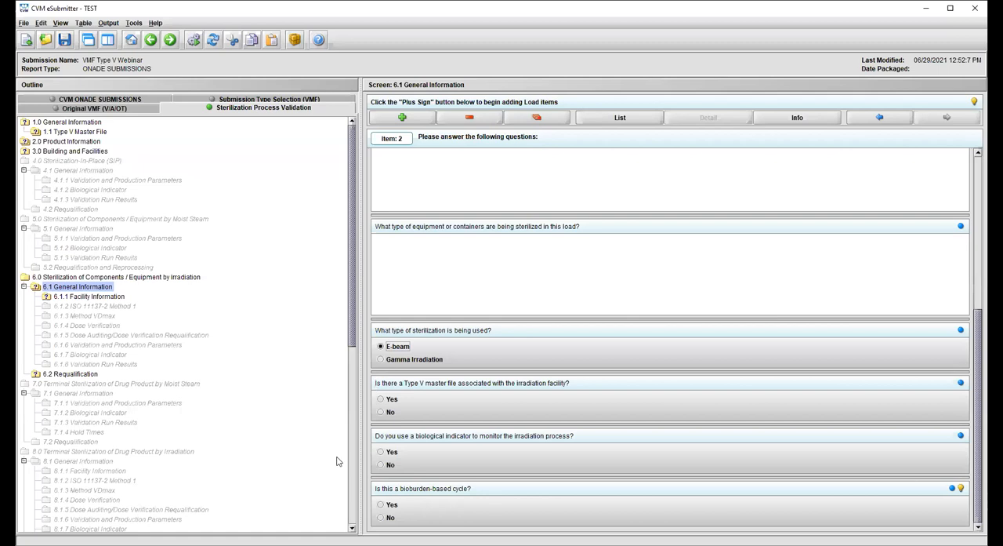
click(381, 412)
click(381, 464)
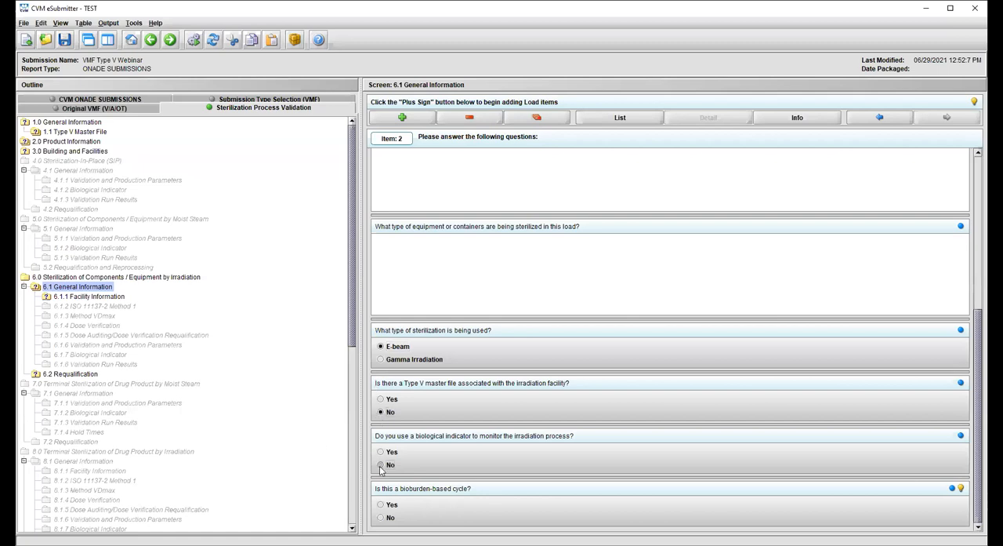
- Mark the cycle as bioburden-based, with its validation information in the Other Information section and ISO 11137-2 Method 1 as the dose method
click(381, 506)
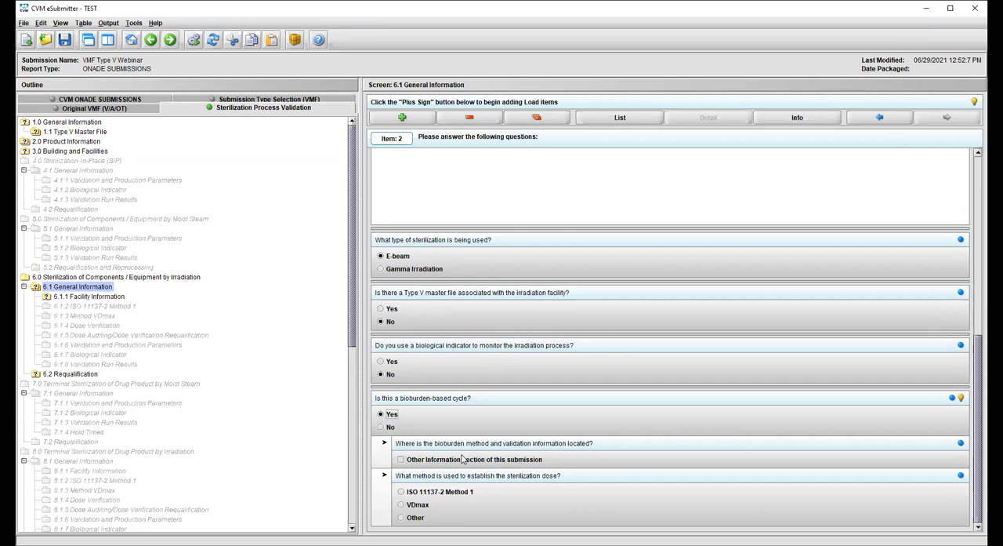
click(401, 460)
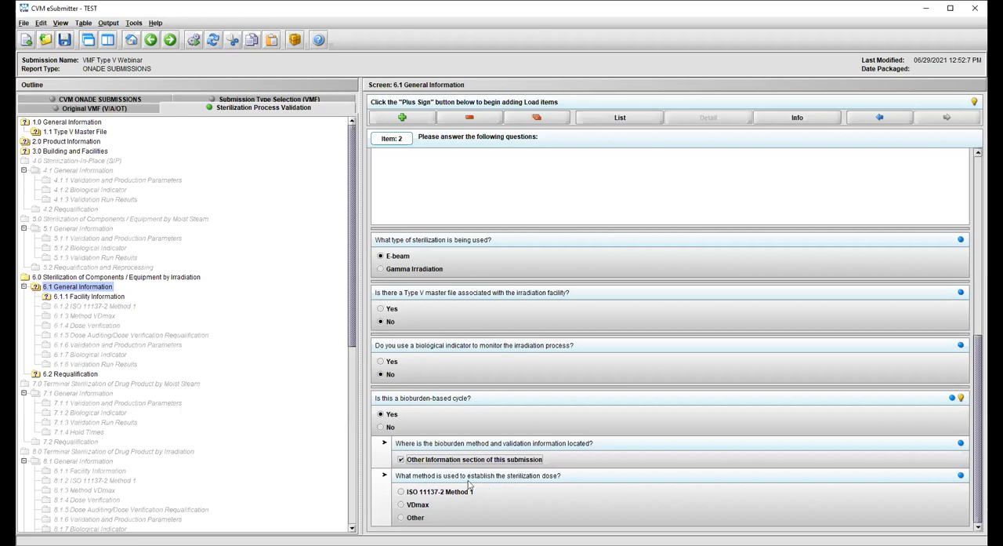
click(401, 491)
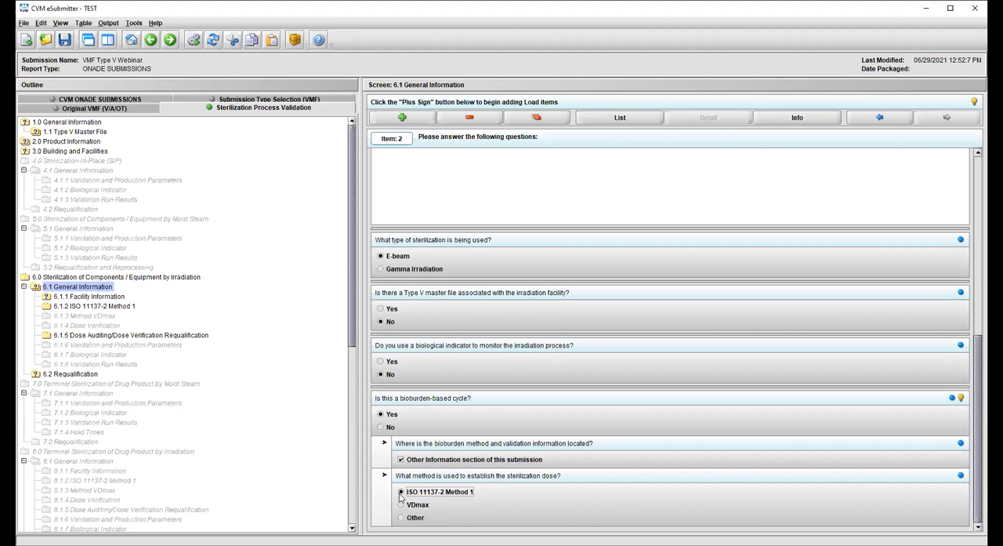
- In 6.1.2 ISO 11137-2 Method 1, answer Yes to applying a bioburden correction factor and review the remaining dose questions
click(84, 306)
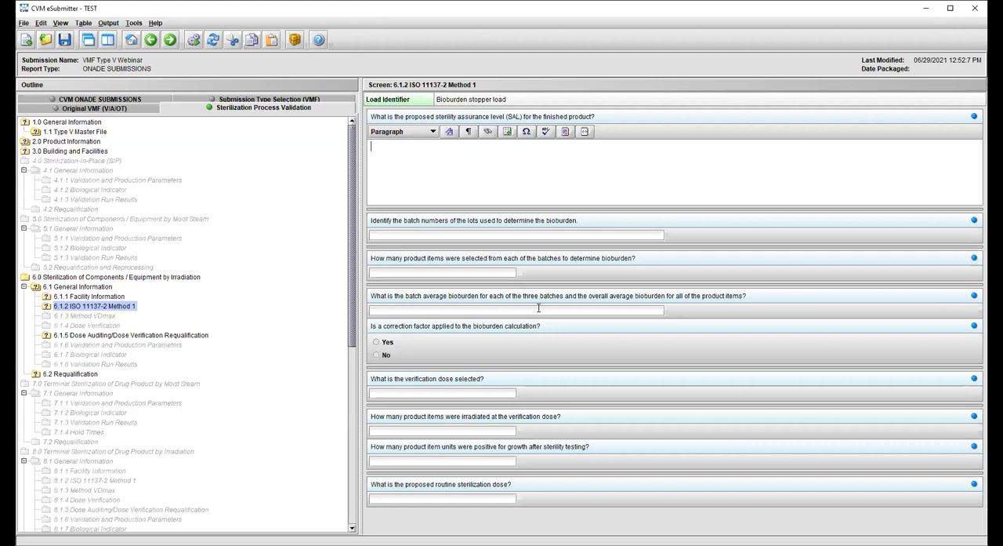
click(378, 343)
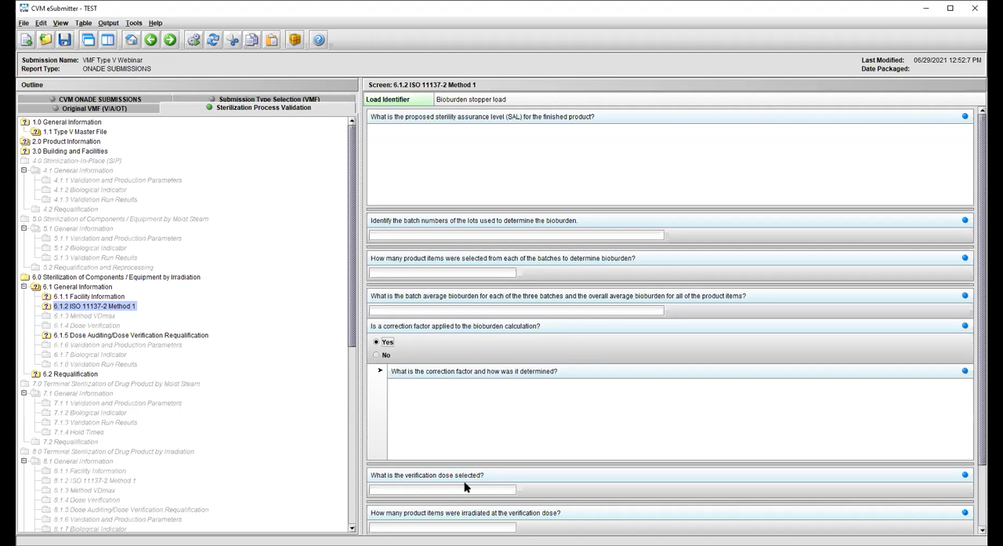
drag(983, 380, 982, 443)
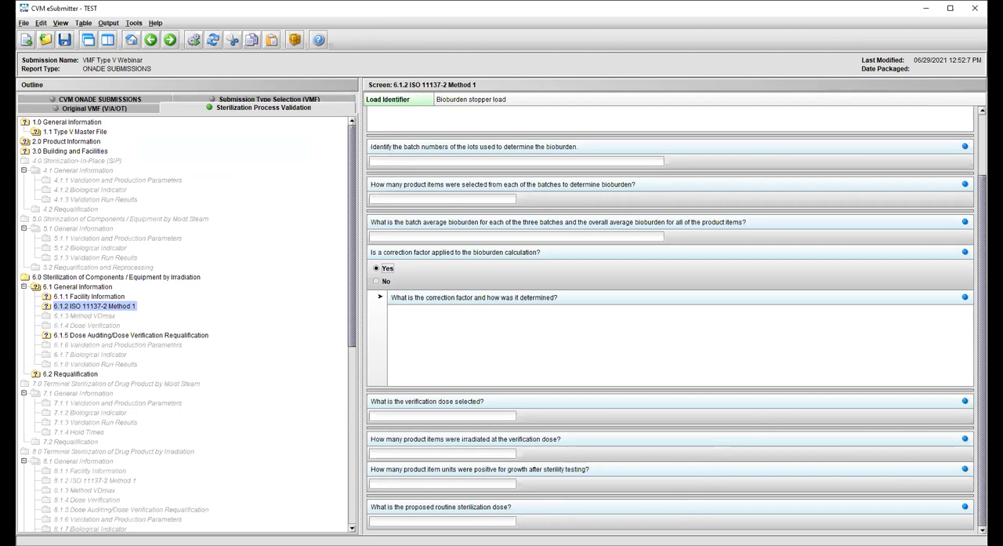
click(436, 519)
- Review the 6.1.5 dose auditing questions and view the free-form text entry for failed dose verification actions without entering anything
click(86, 337)
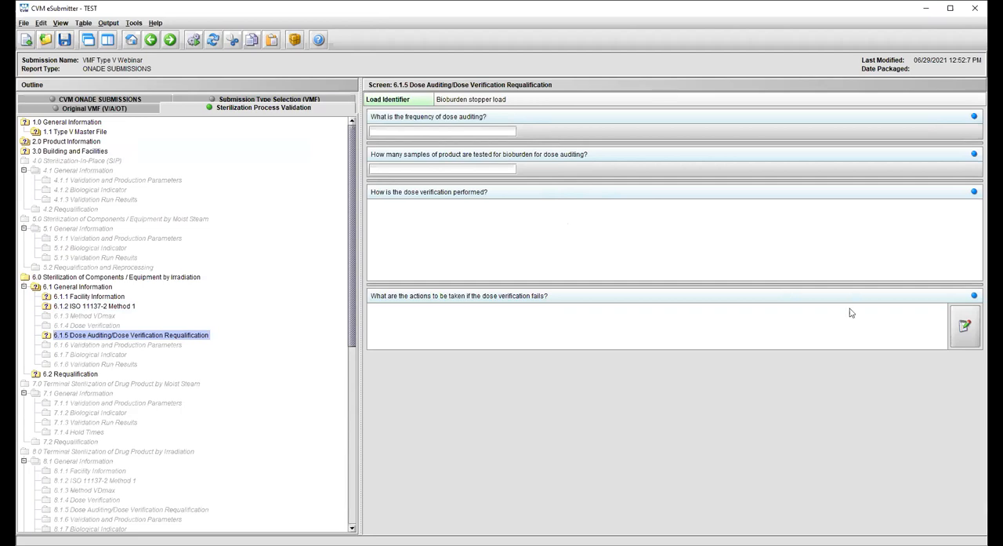
click(964, 329)
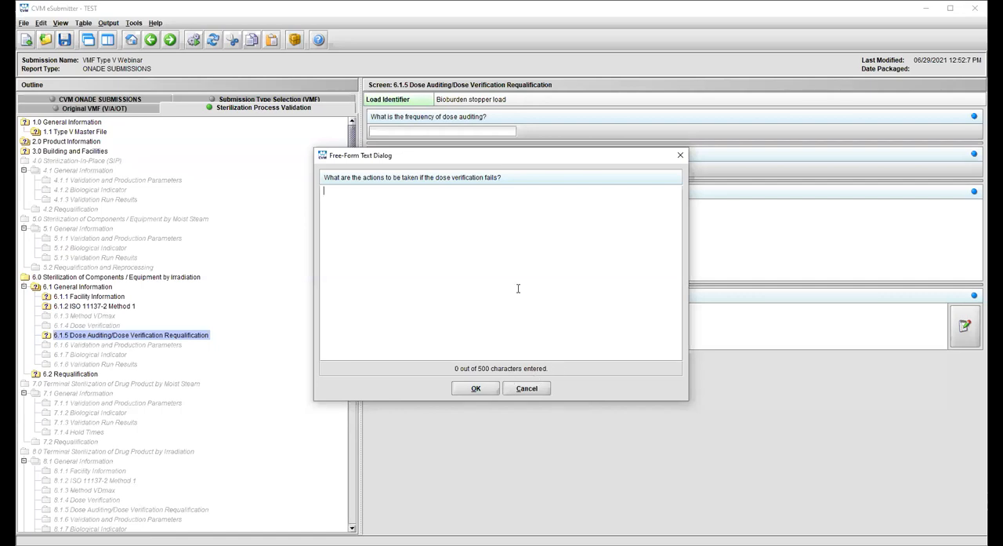
click(522, 389)
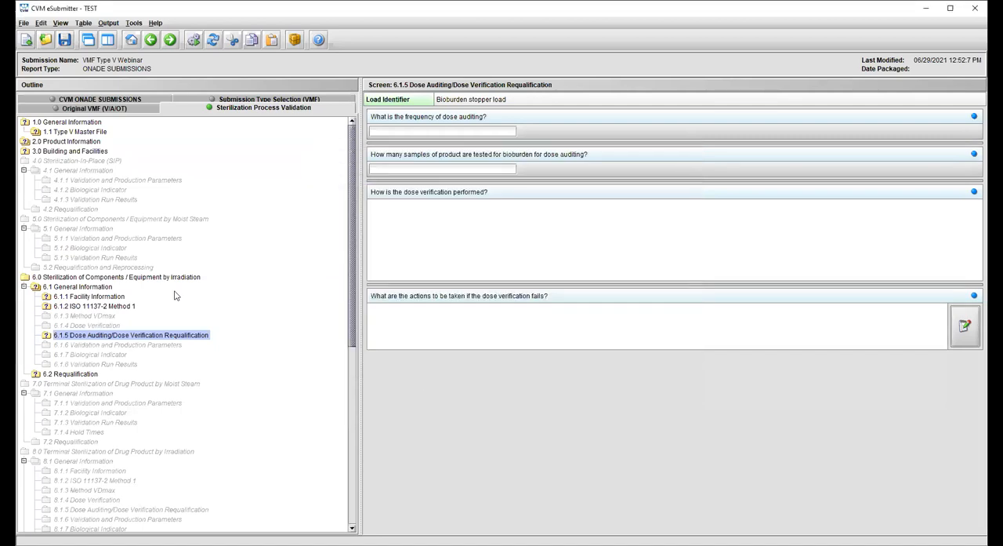
- Change the Bioburden stopper load's method for establishing the sterilization dose to VDmax in 6.1 General Information
click(84, 289)
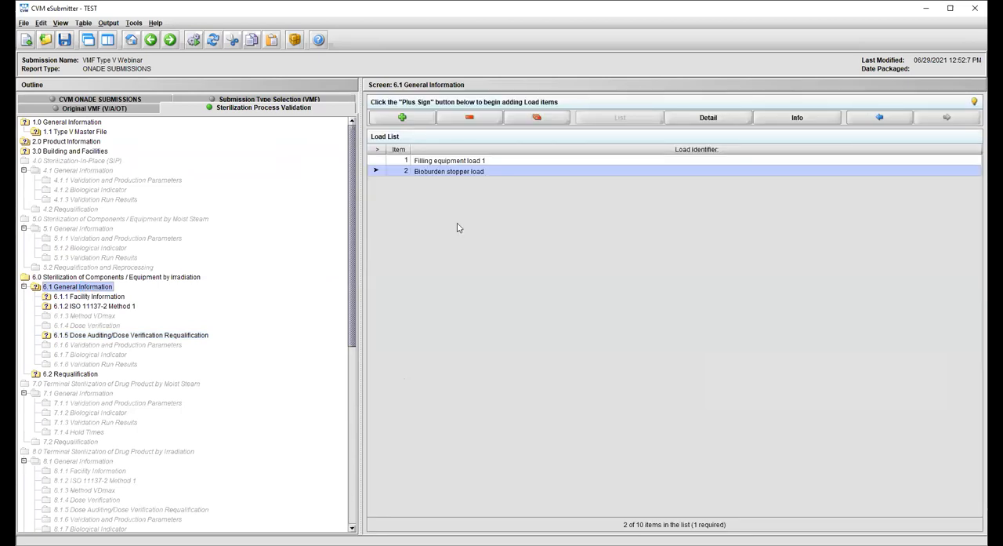
double_click(439, 171)
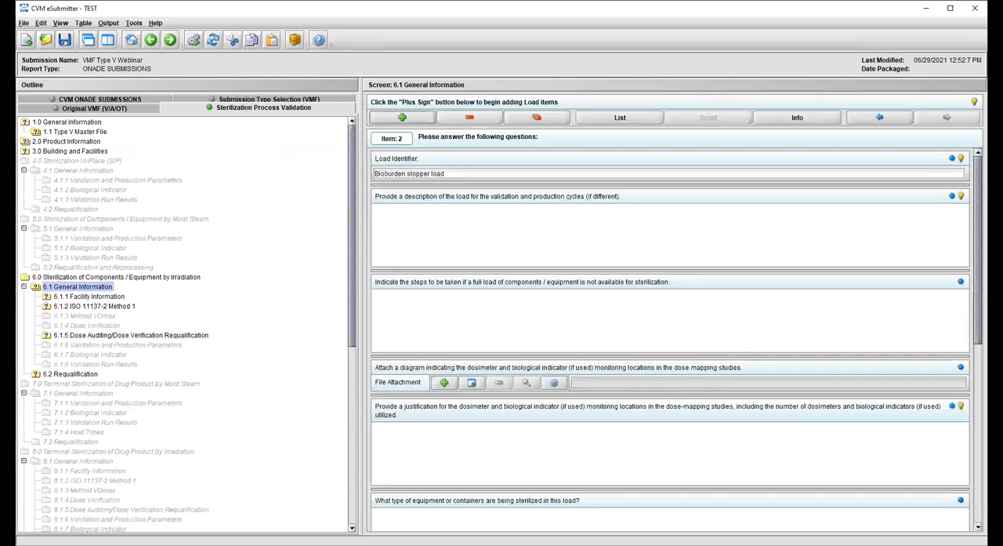
drag(979, 260, 977, 420)
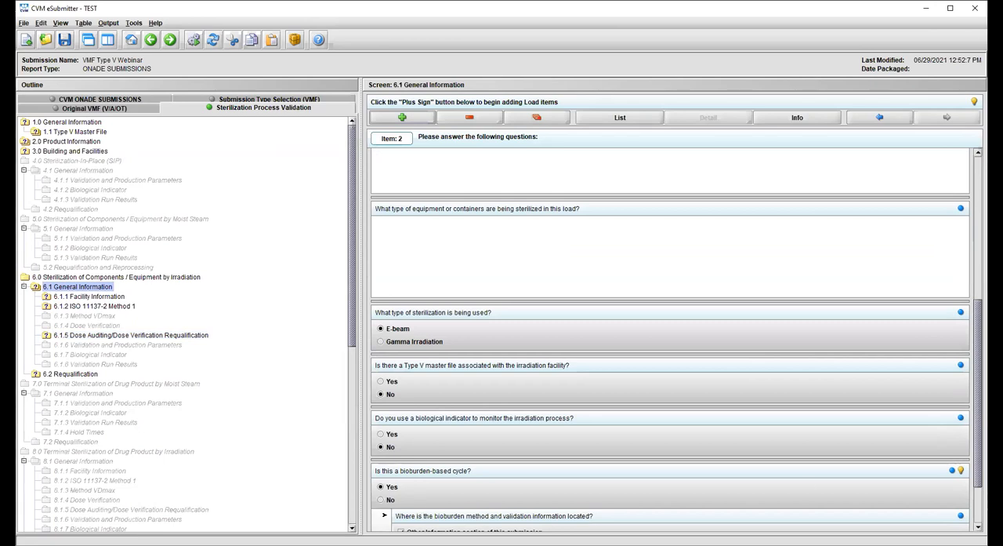
scroll(979, 453, down, 3)
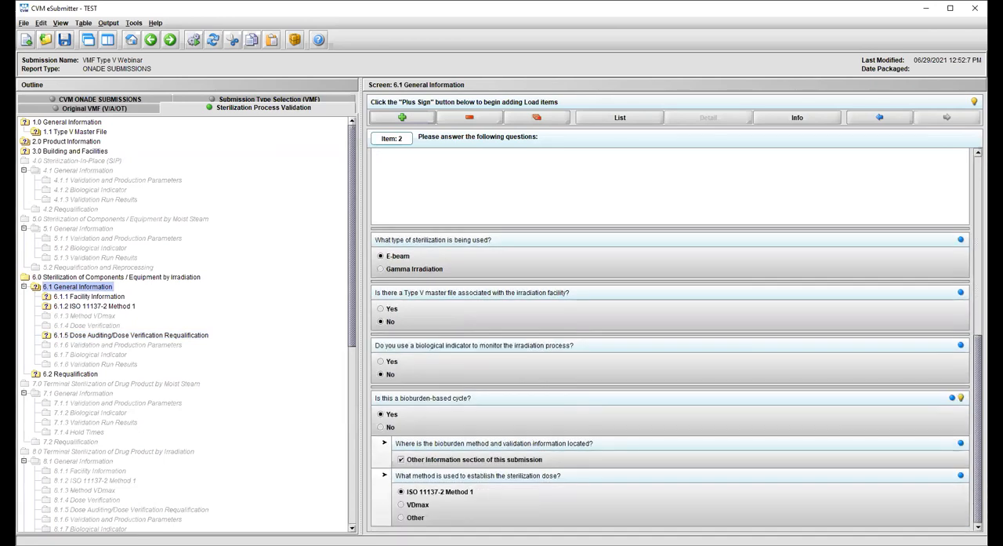
click(412, 508)
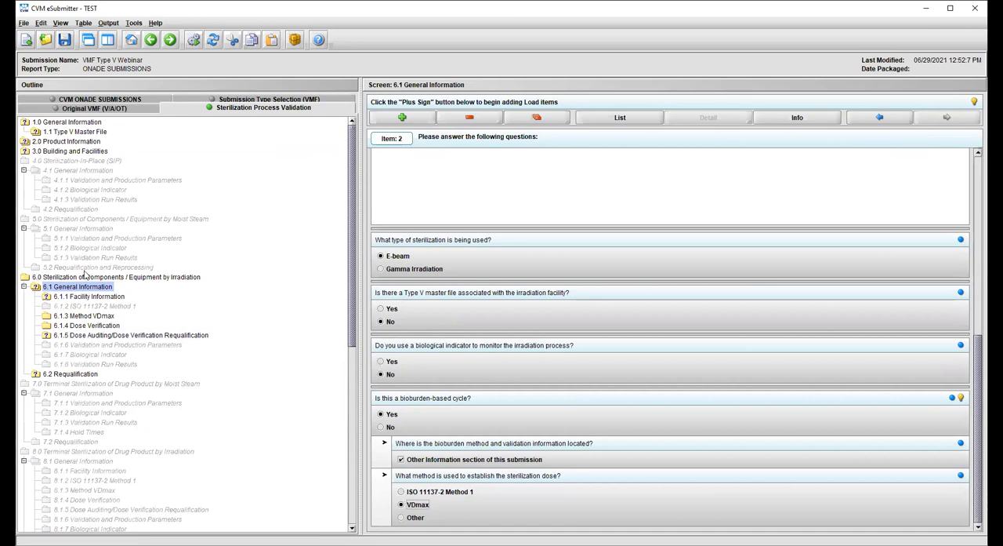
- Review the 6.1.3 Method VDmax and 6.1.4 Dose Verification questions, and read the hint on batch average bioburden
click(81, 316)
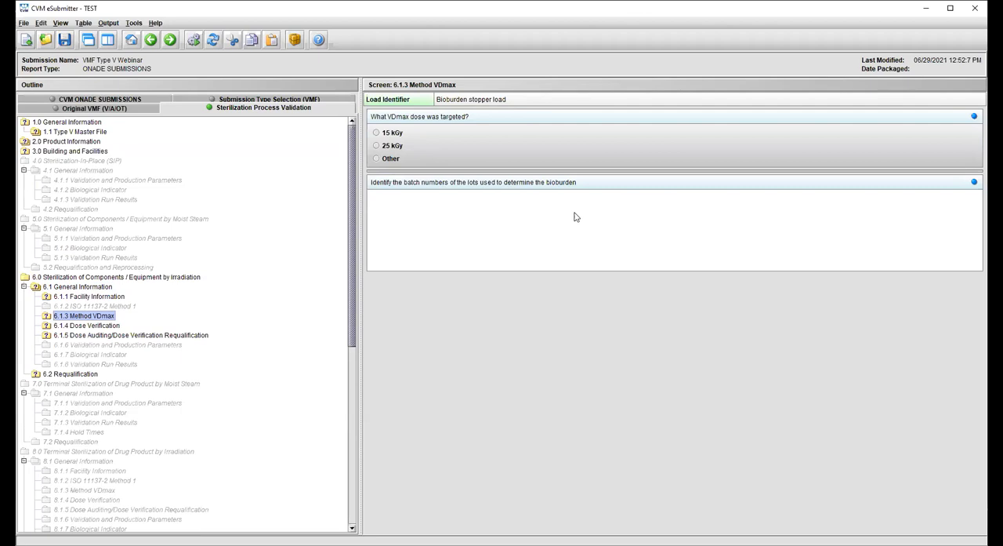
click(76, 328)
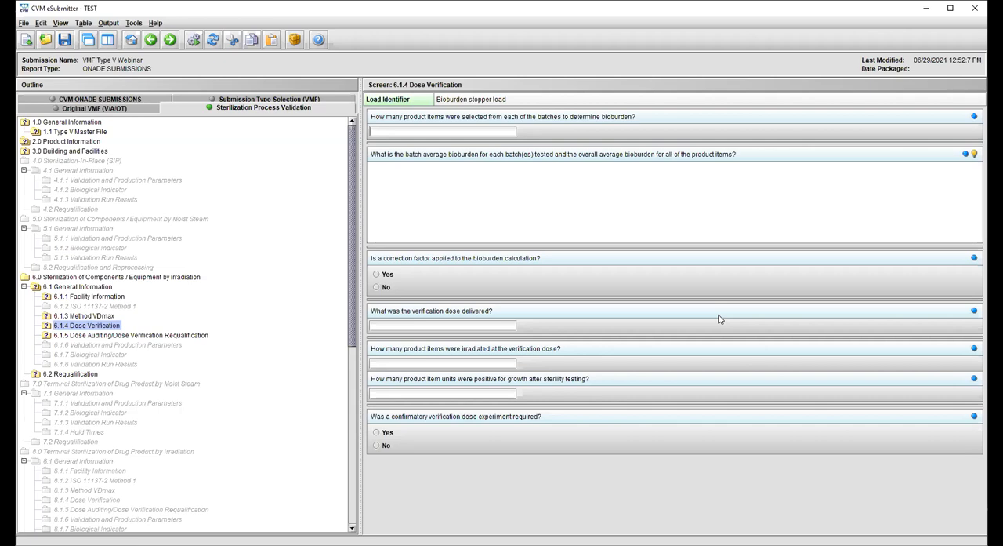
click(975, 155)
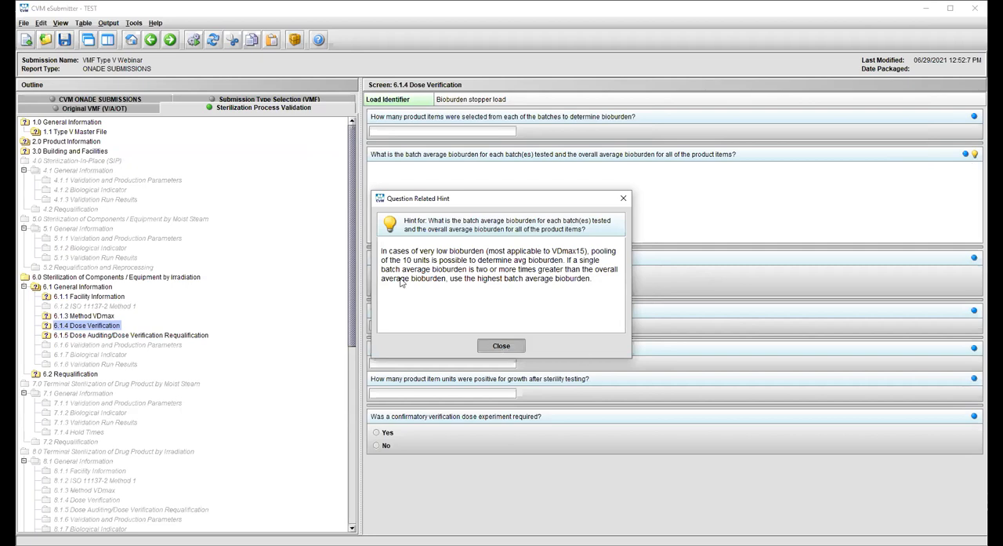
key(Escape)
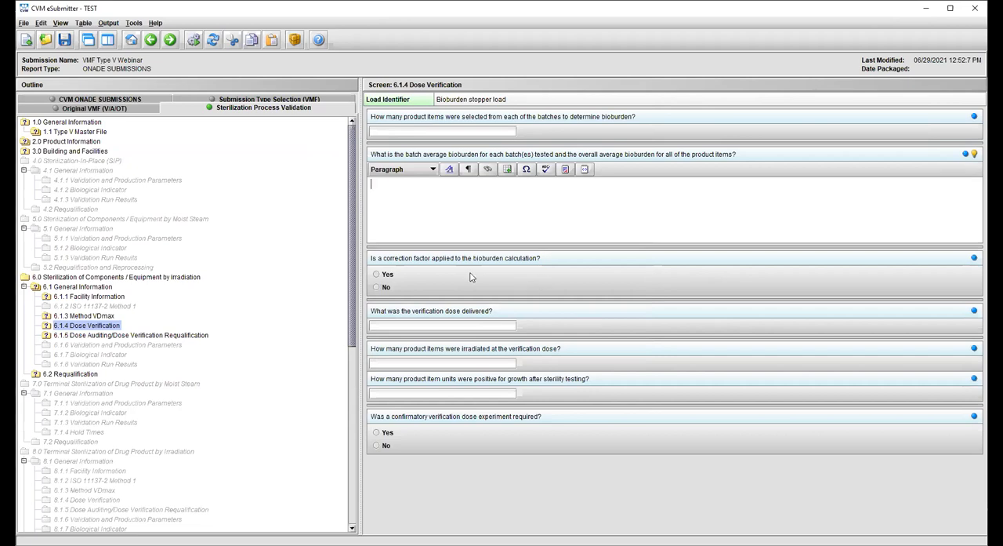
- In 6.1.4, answer No to a bioburden correction factor and Yes to a confirmatory verification dose experiment, and return to the load list
click(387, 274)
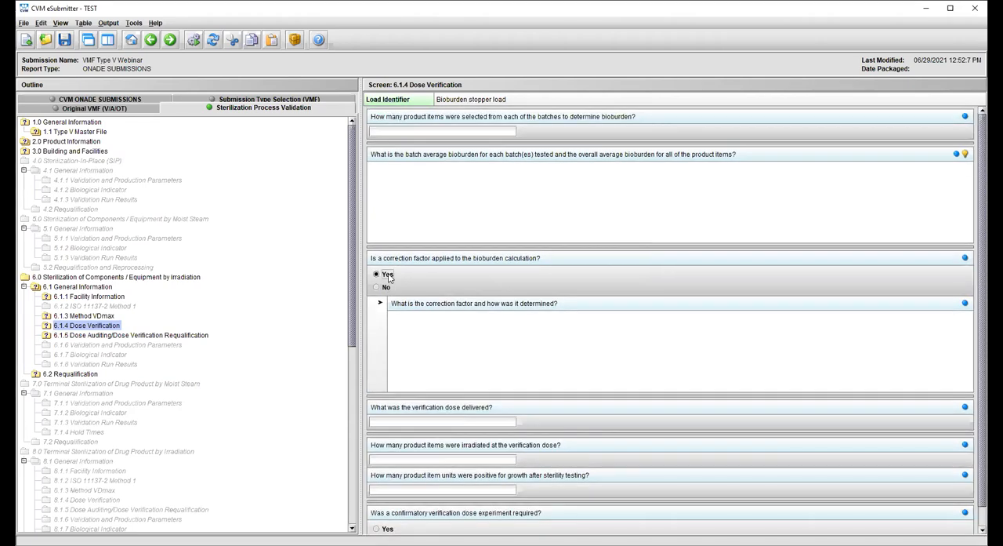
click(382, 287)
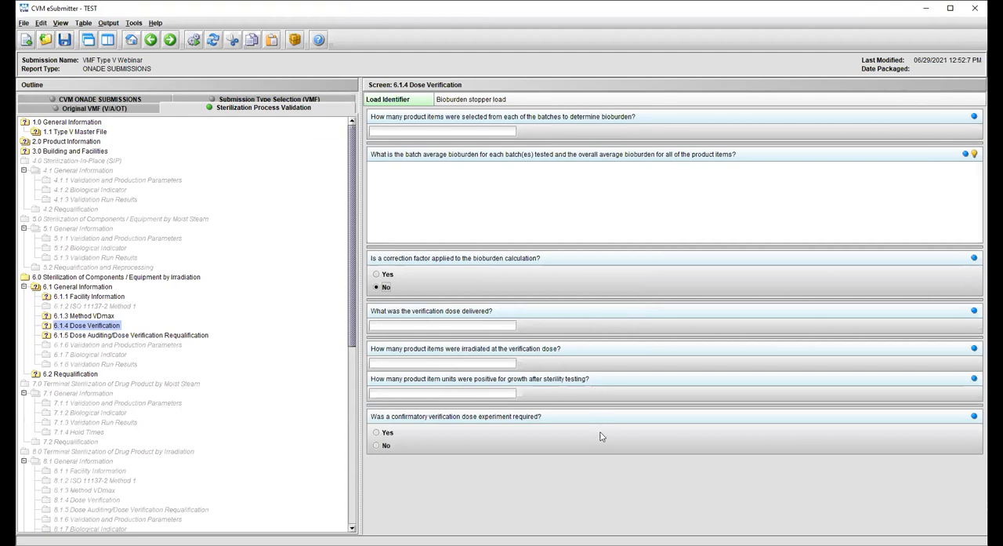
click(377, 432)
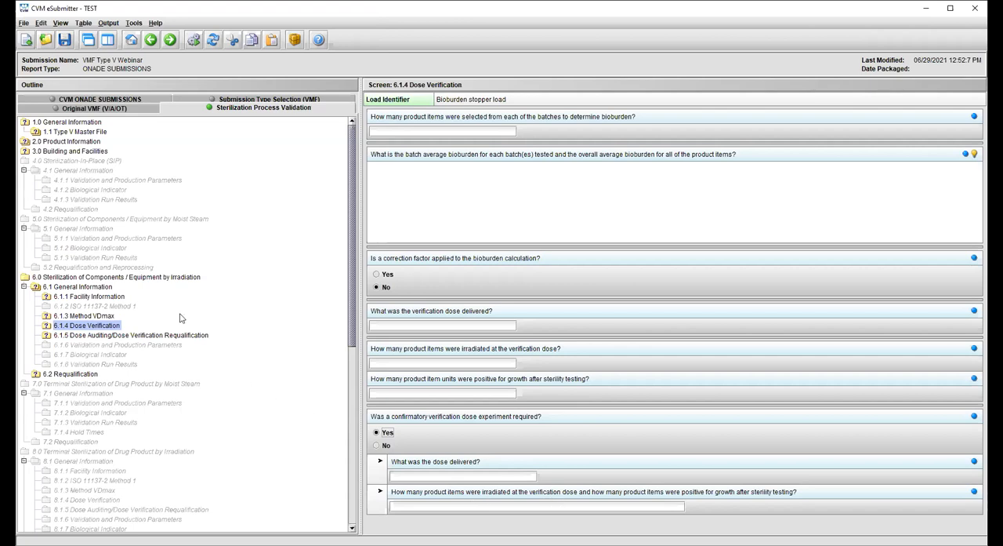
click(75, 288)
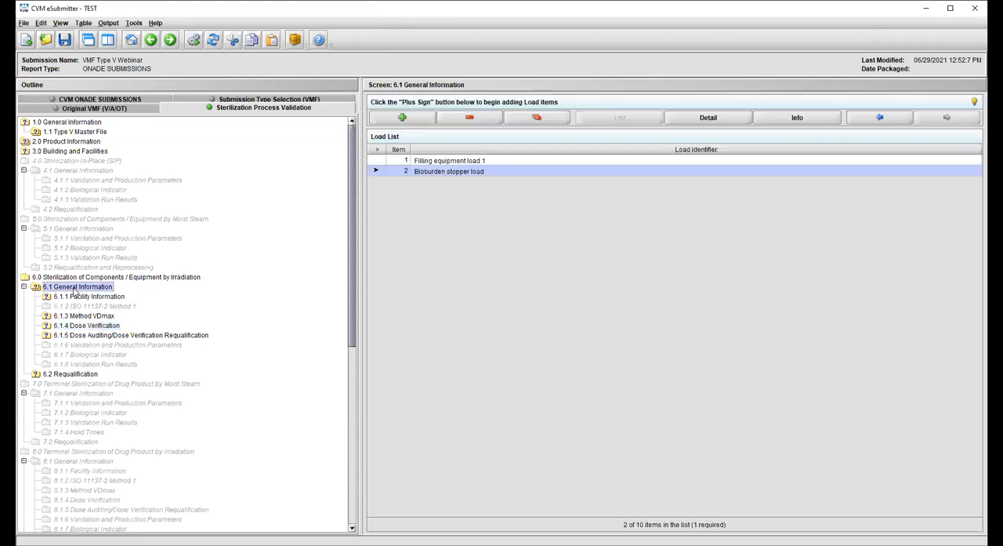
- Change the Bioburden stopper load's method for establishing the sterilization dose to Other in 6.1 General Information
double_click(428, 171)
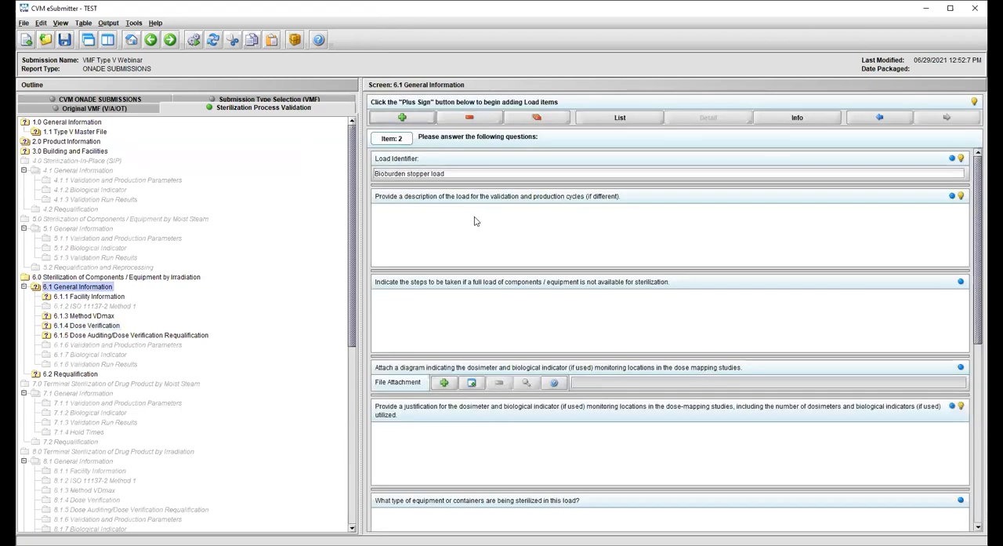
scroll(670, 337, down, 10)
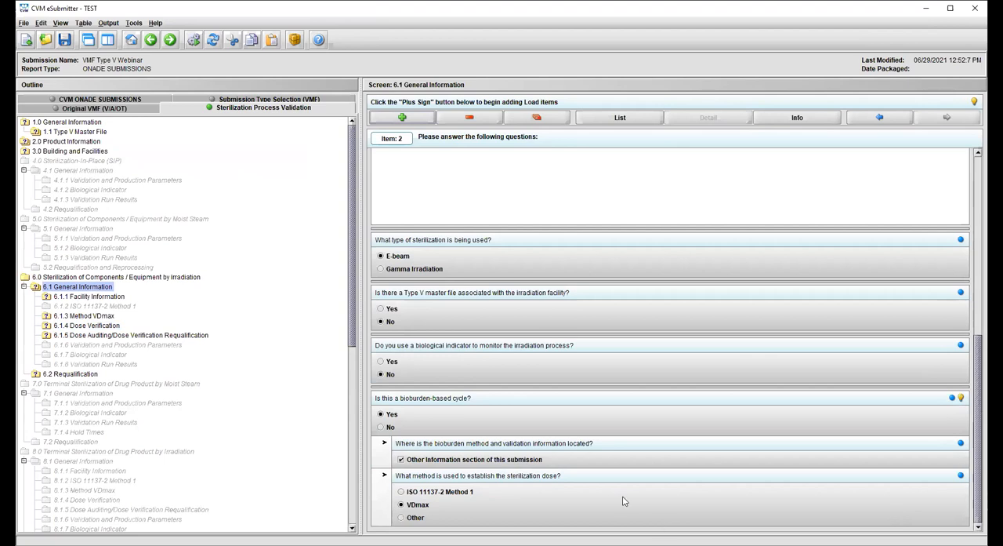
click(400, 517)
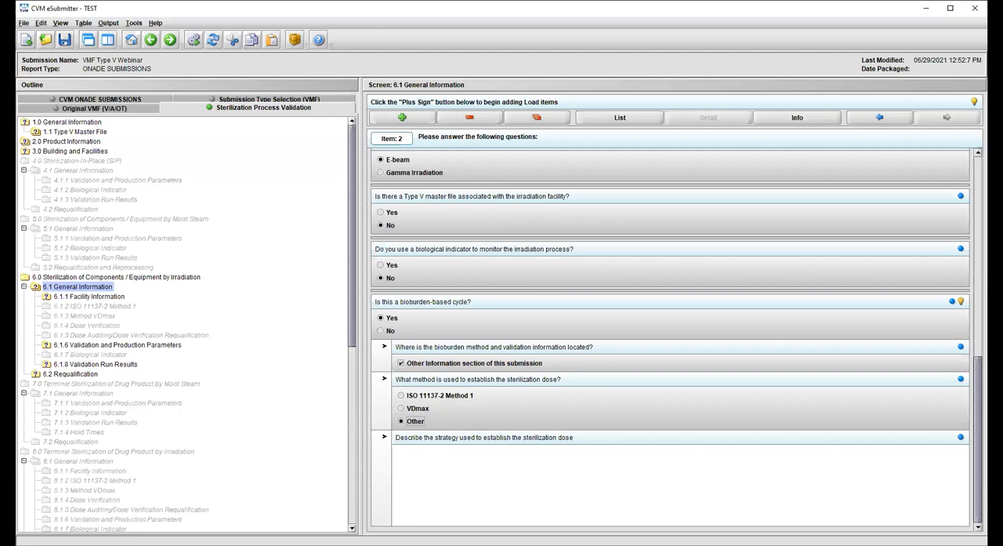
- Read the hints in 6.2 Requalification on repeating a dose mapping study and on describing the requalification strategy
click(69, 375)
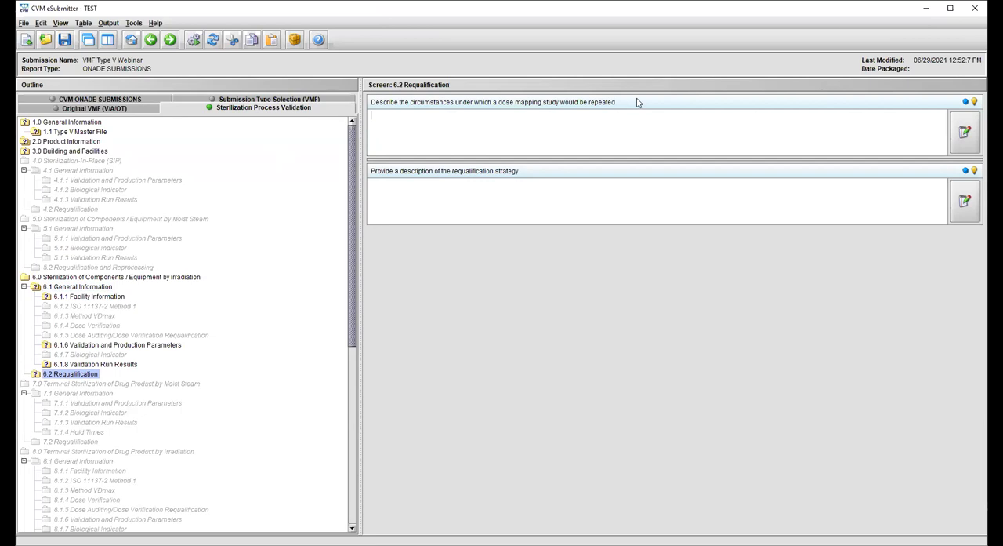
click(975, 102)
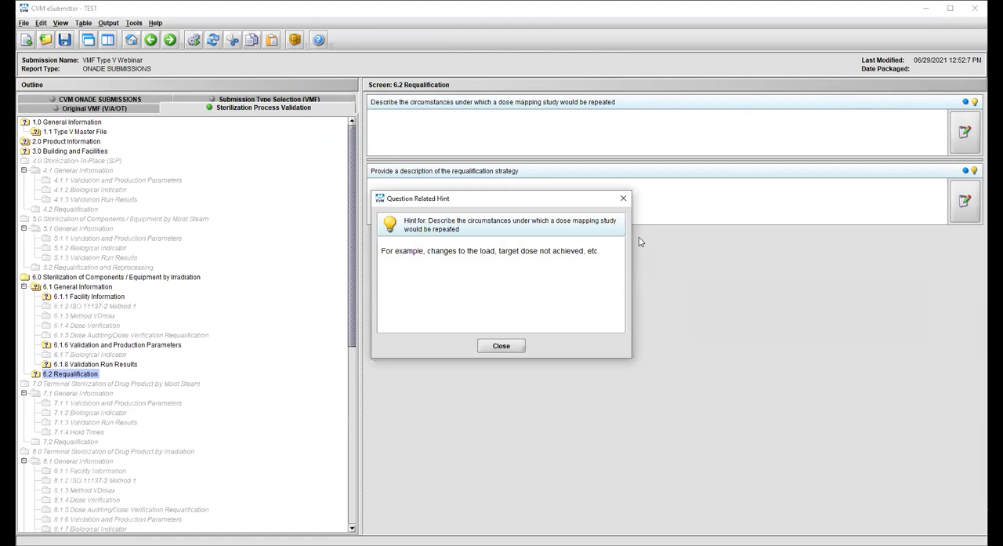
click(507, 349)
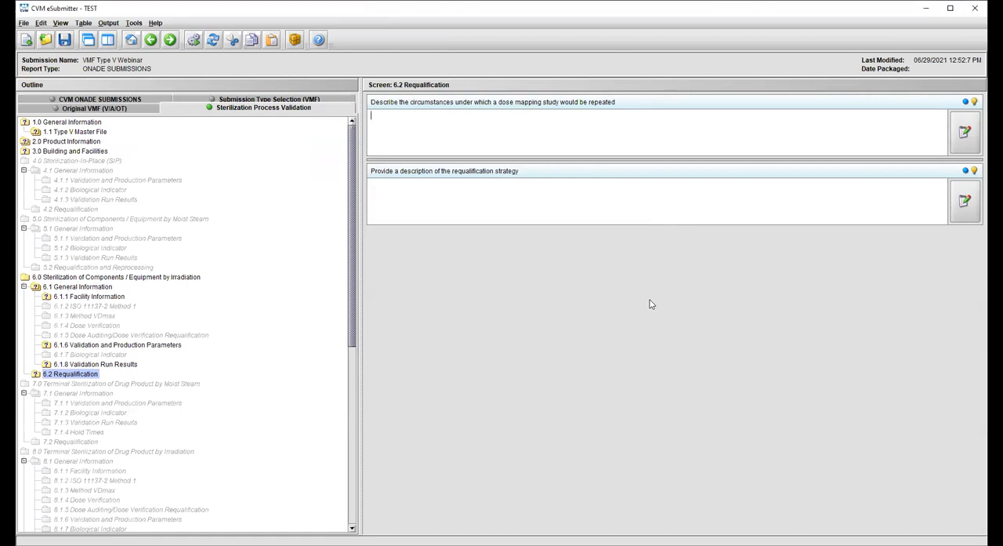
click(974, 170)
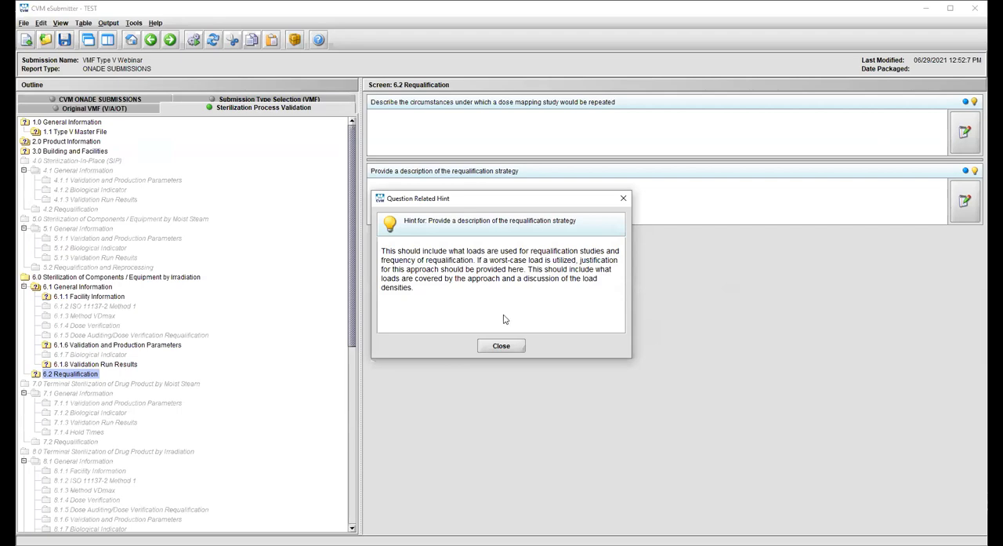
click(506, 349)
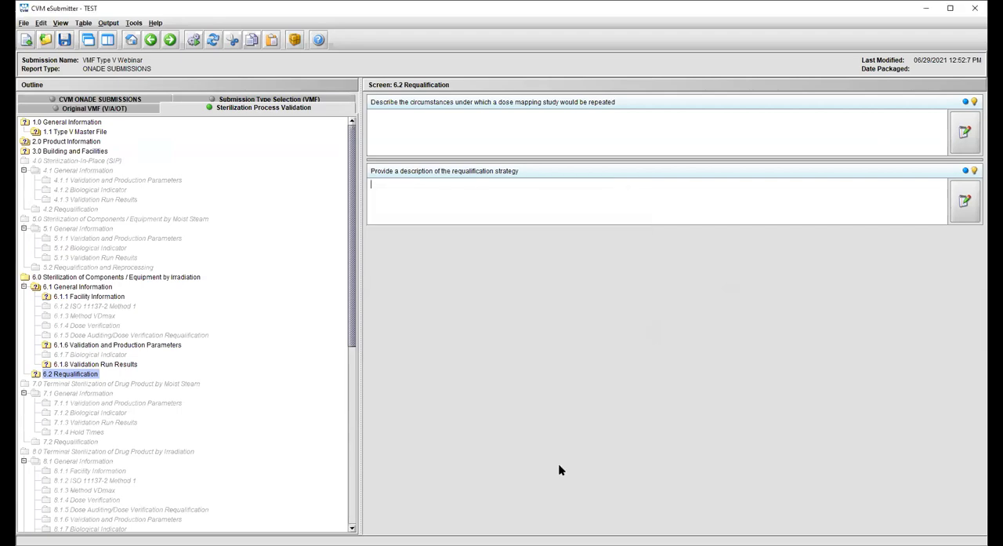